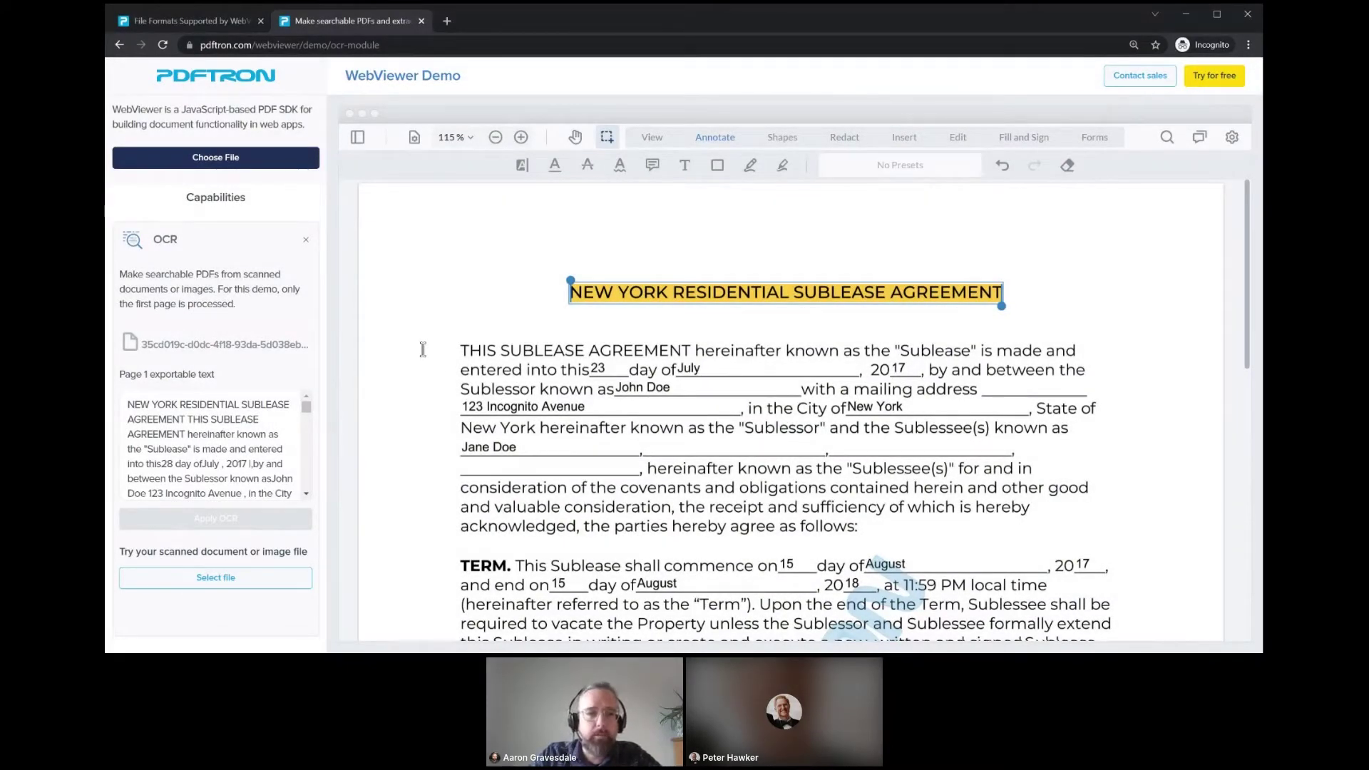
Step: Close the OCR card in the Capabilities panel to get back to all capabilities
{"action": "left_click", "coordinate": [191, 197]}
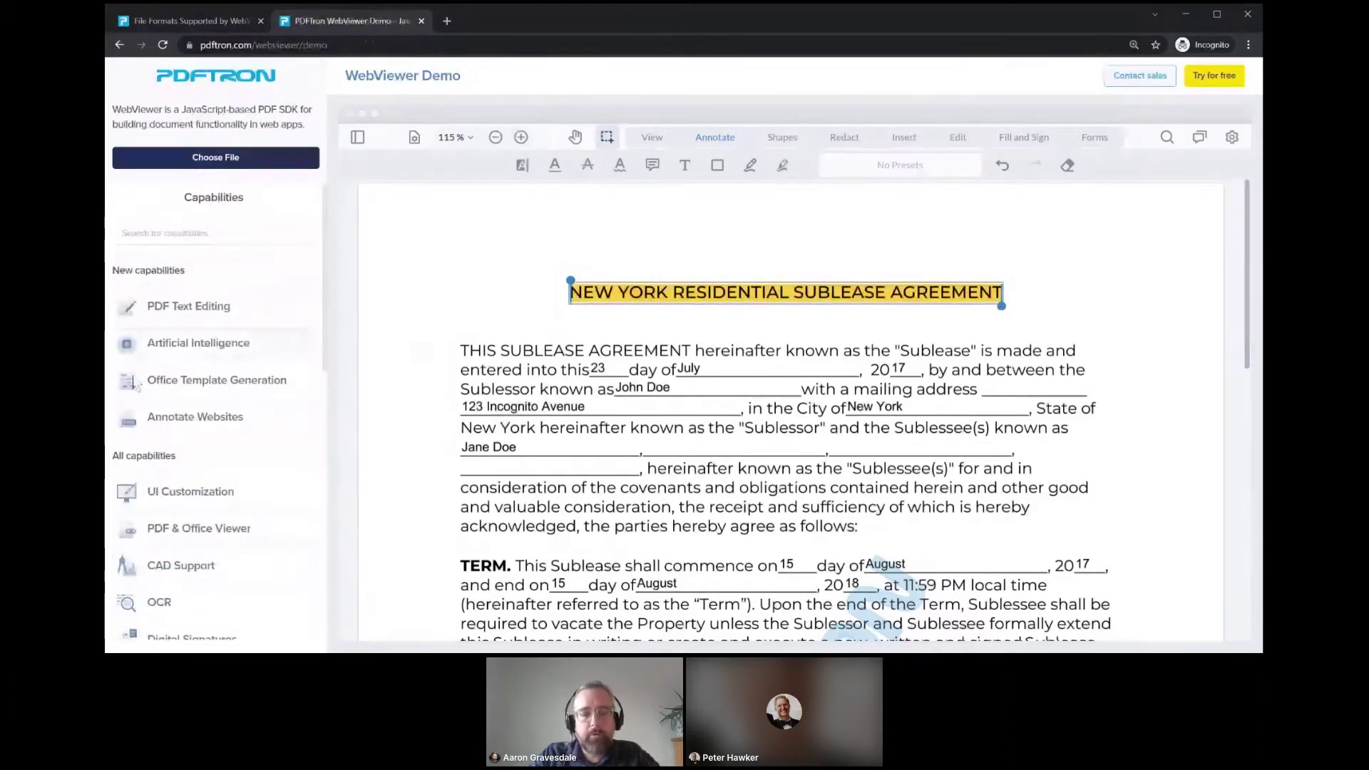
Step: Open UI Customization and let the 9-page '6 Important Factors when Choosing a PDF Library' load
{"action": "left_click", "coordinate": [133, 383]}
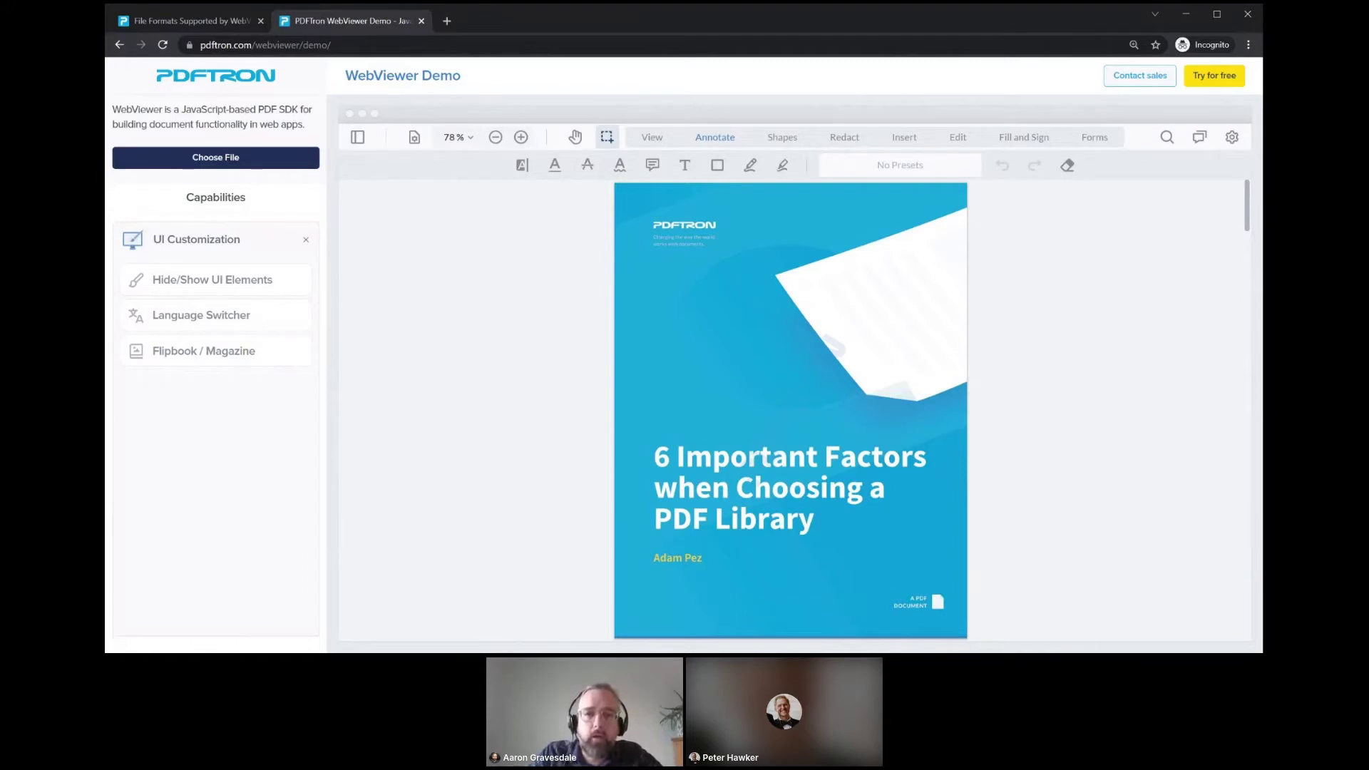
{"action": "scroll", "coordinate": [352, 465], "scroll_direction": "down", "scroll_amount": 1}
{"action": "scroll", "coordinate": [360, 462], "scroll_direction": "up", "scroll_amount": 1}
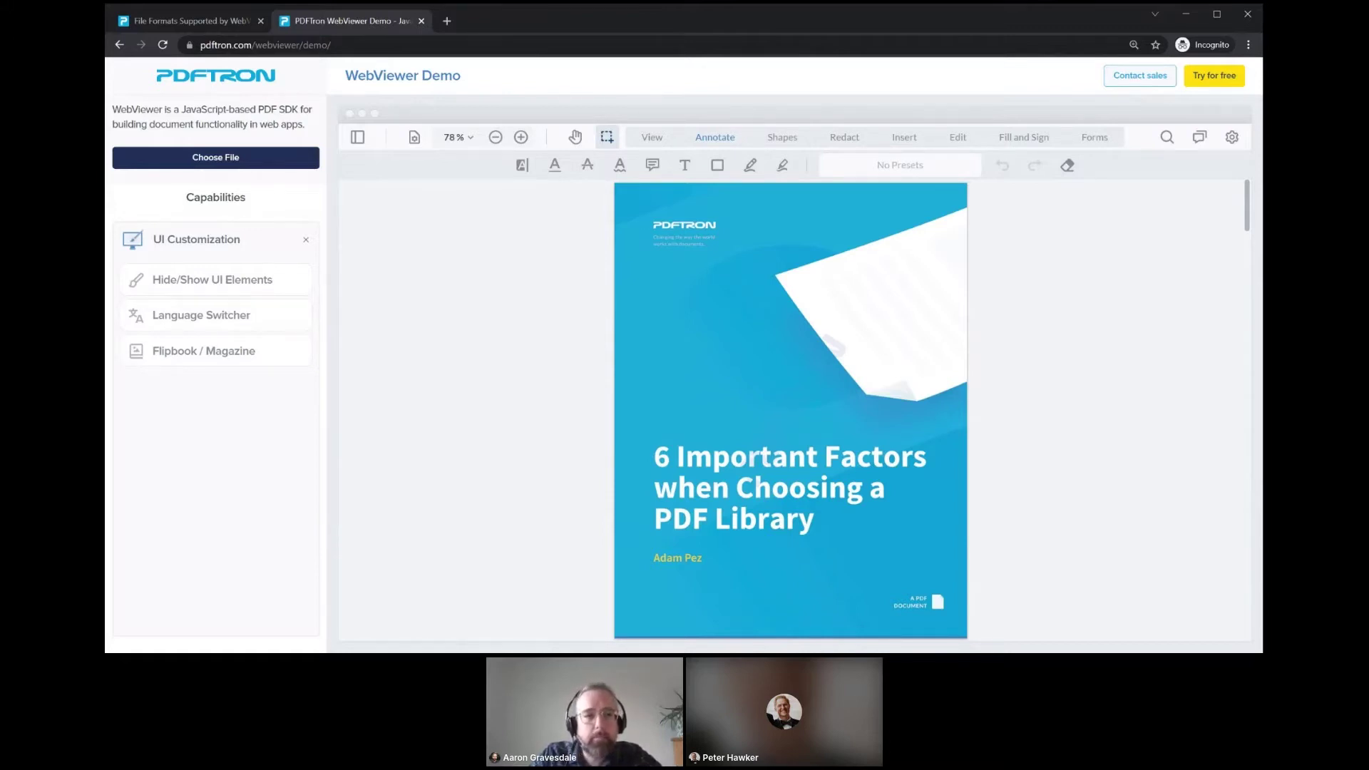
Step: Expand Hide/Show UI Elements and turn off Dark Theme for a light viewer
{"action": "left_click", "coordinate": [124, 279]}
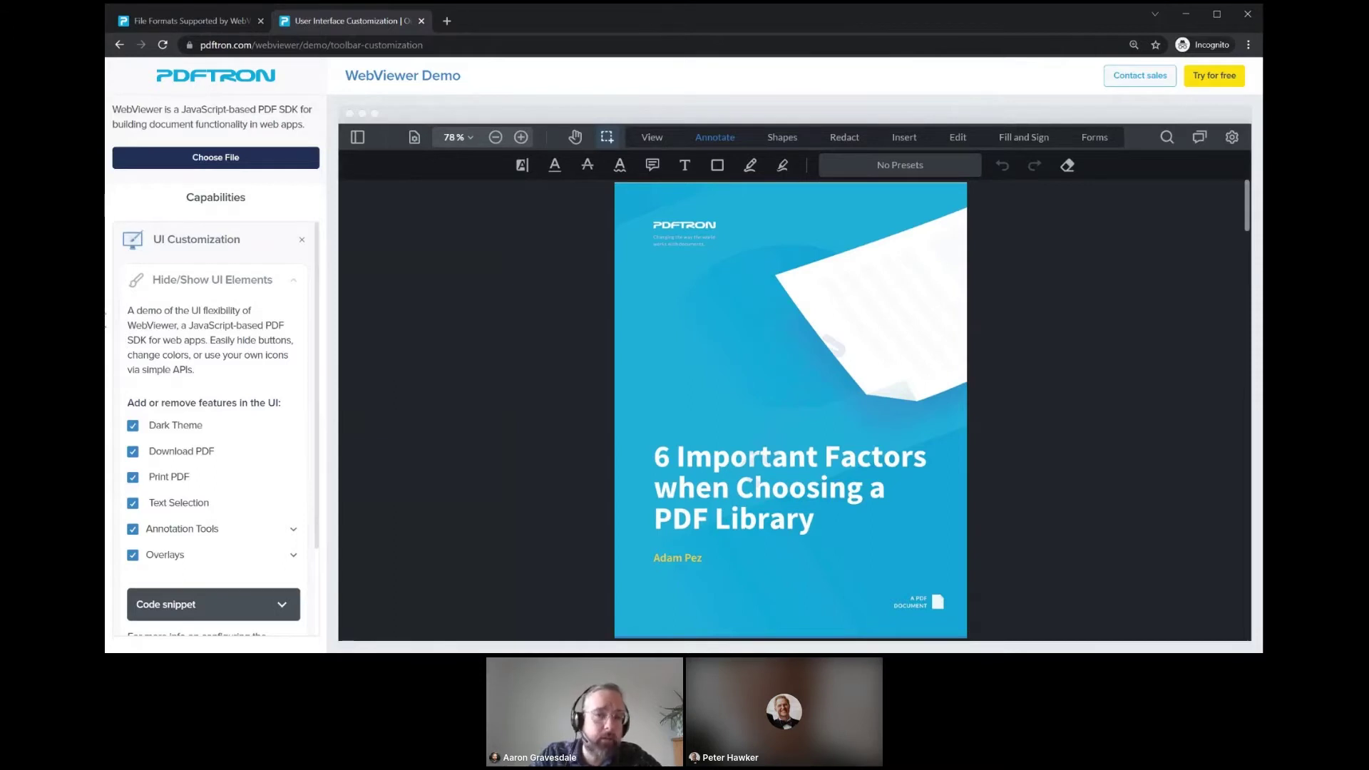
{"action": "scroll", "coordinate": [213, 428], "scroll_direction": "down", "scroll_amount": 2}
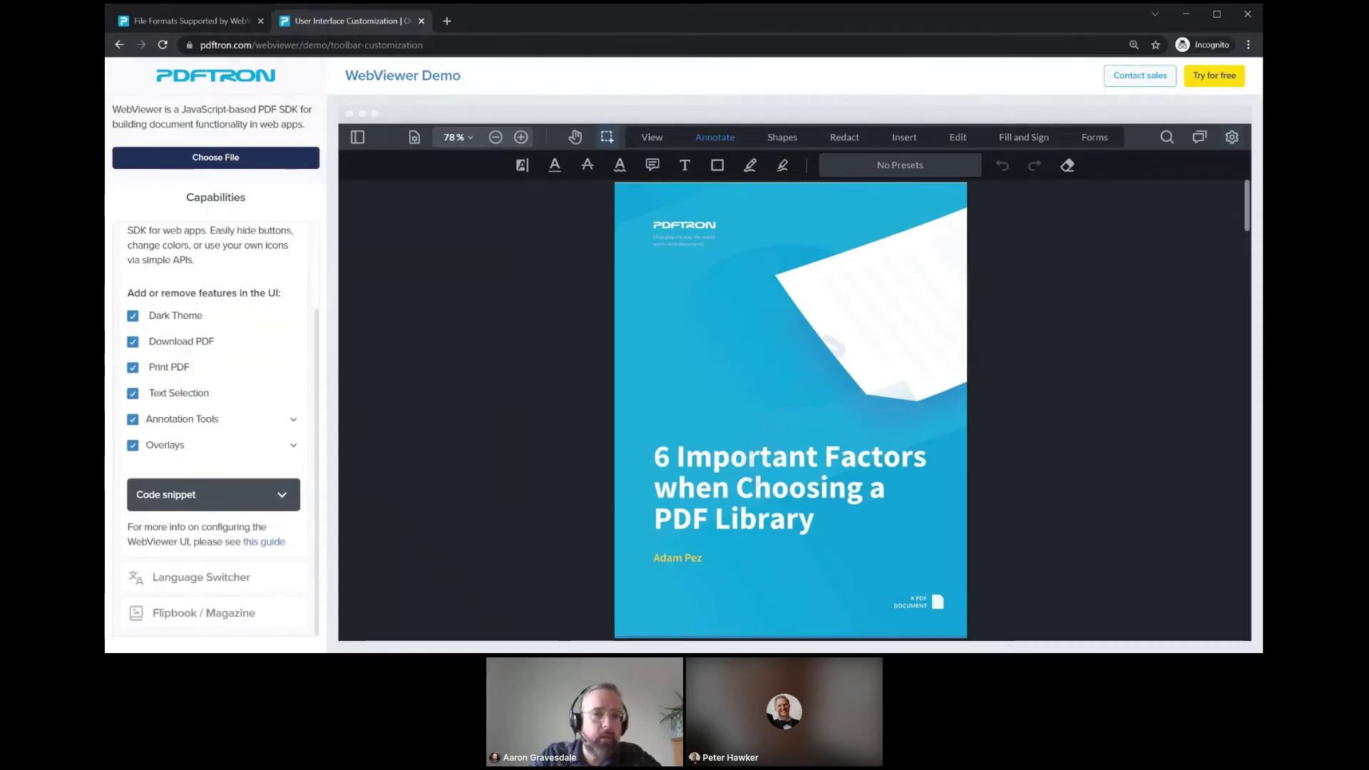
{"action": "left_click", "coordinate": [133, 316]}
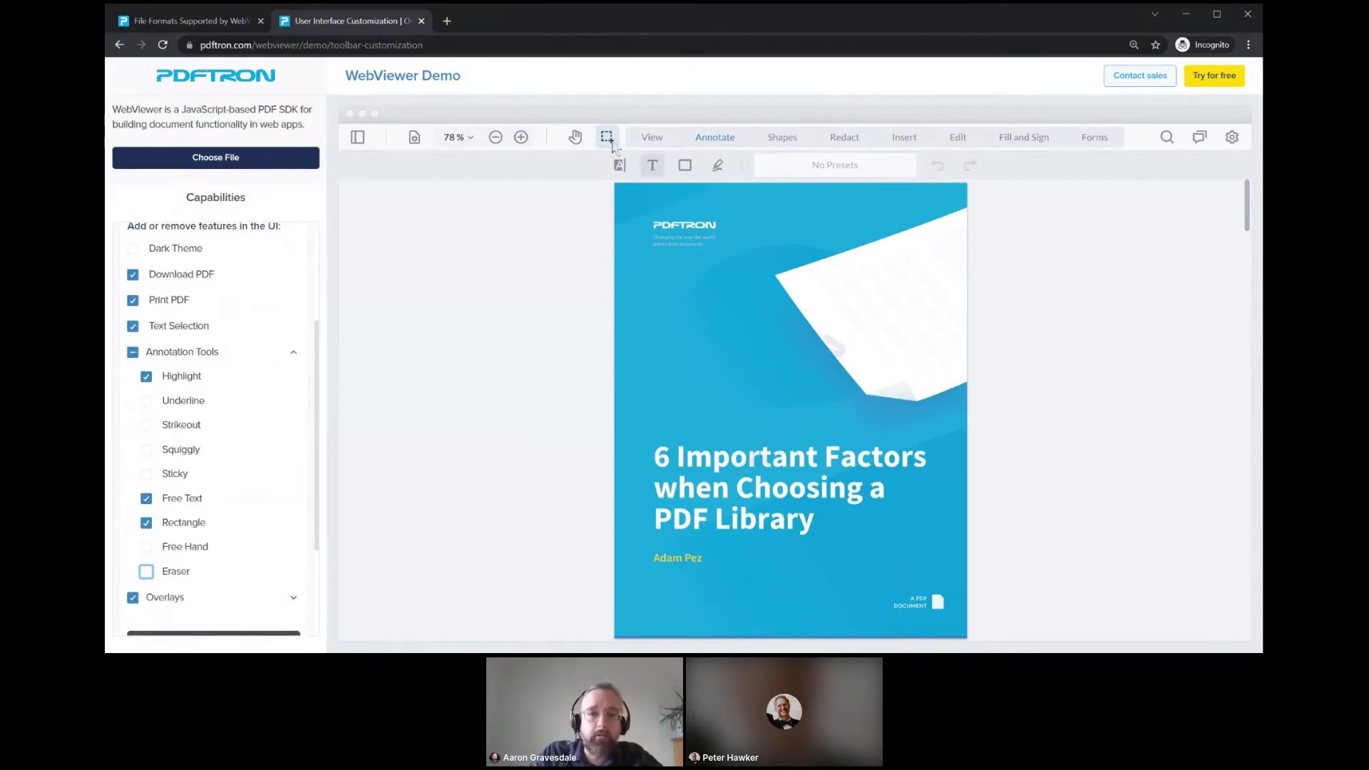
Step: Try the remaining Highlight tool and check the viewer's settings menu
{"action": "left_click", "coordinate": [619, 165]}
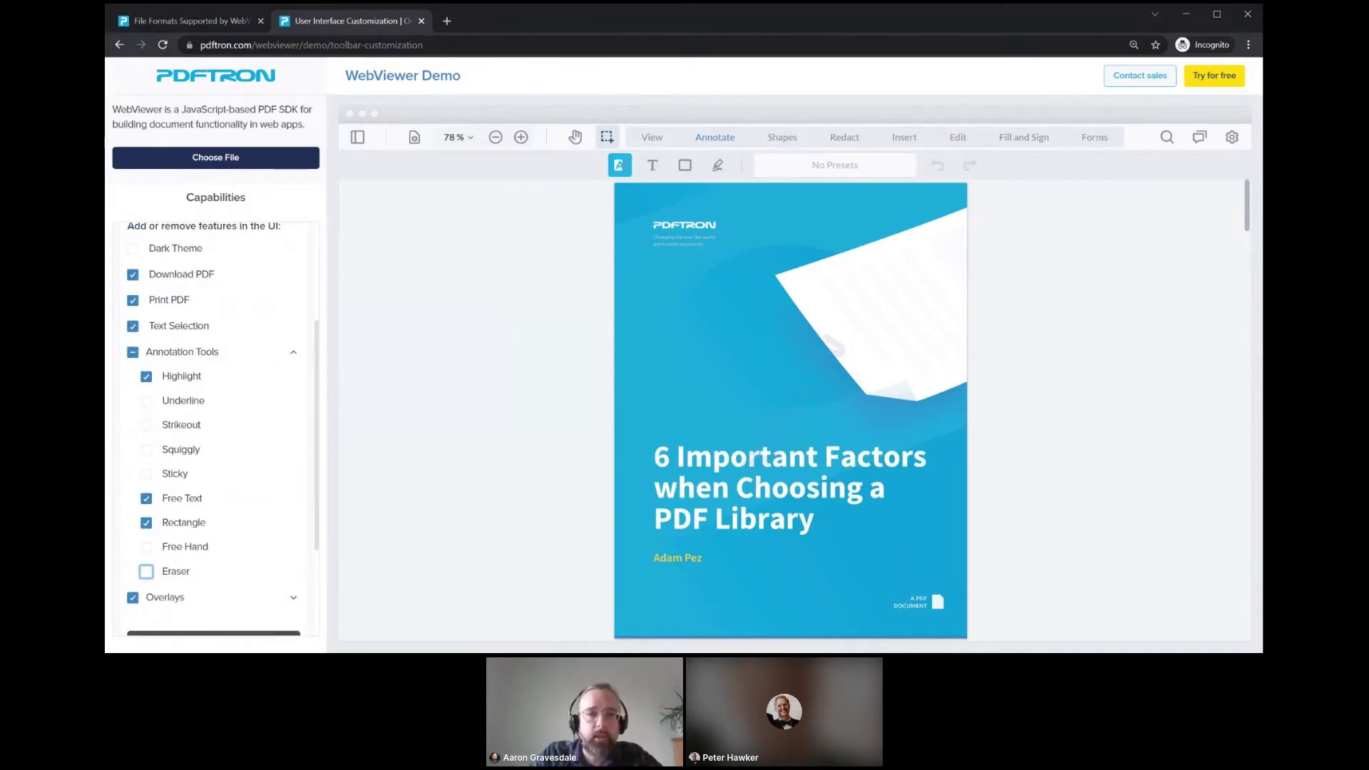
{"action": "key", "text": "Escape"}
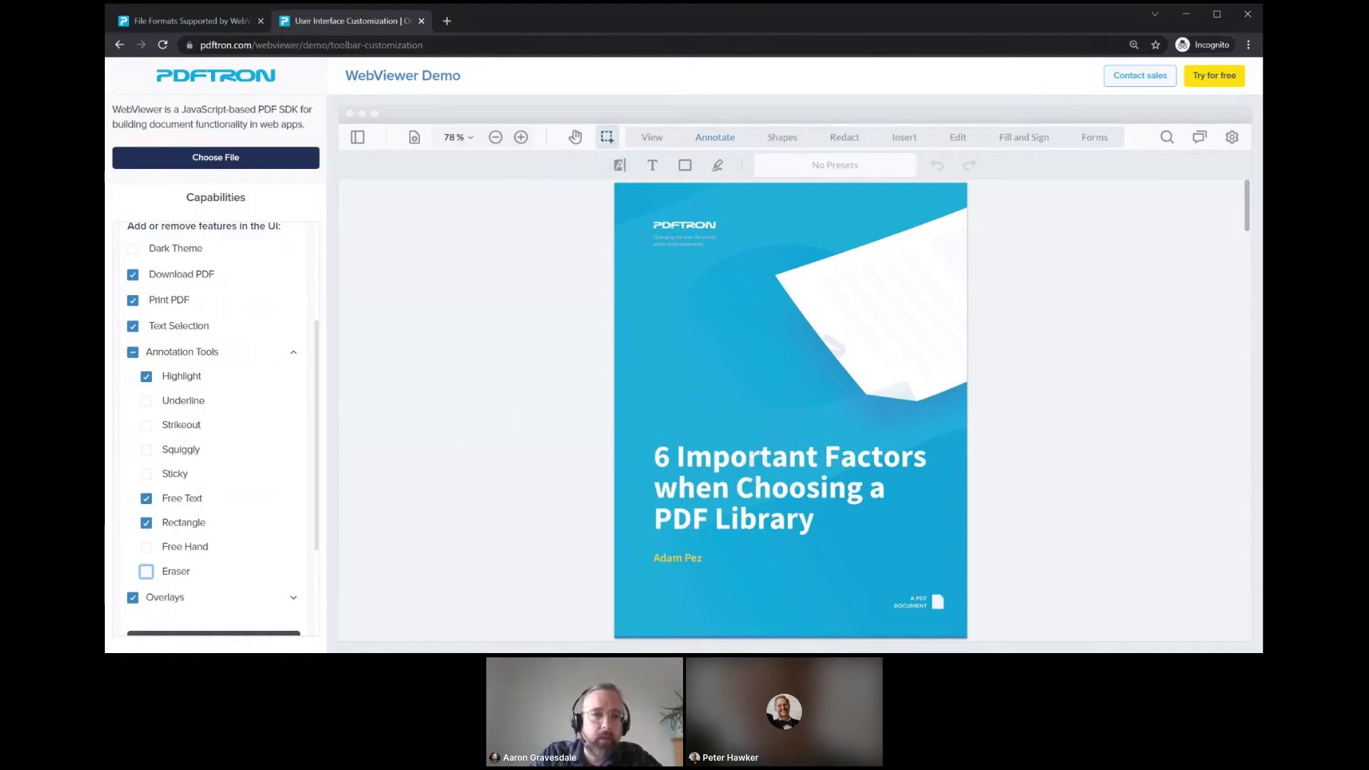
{"action": "left_click", "coordinate": [1232, 137]}
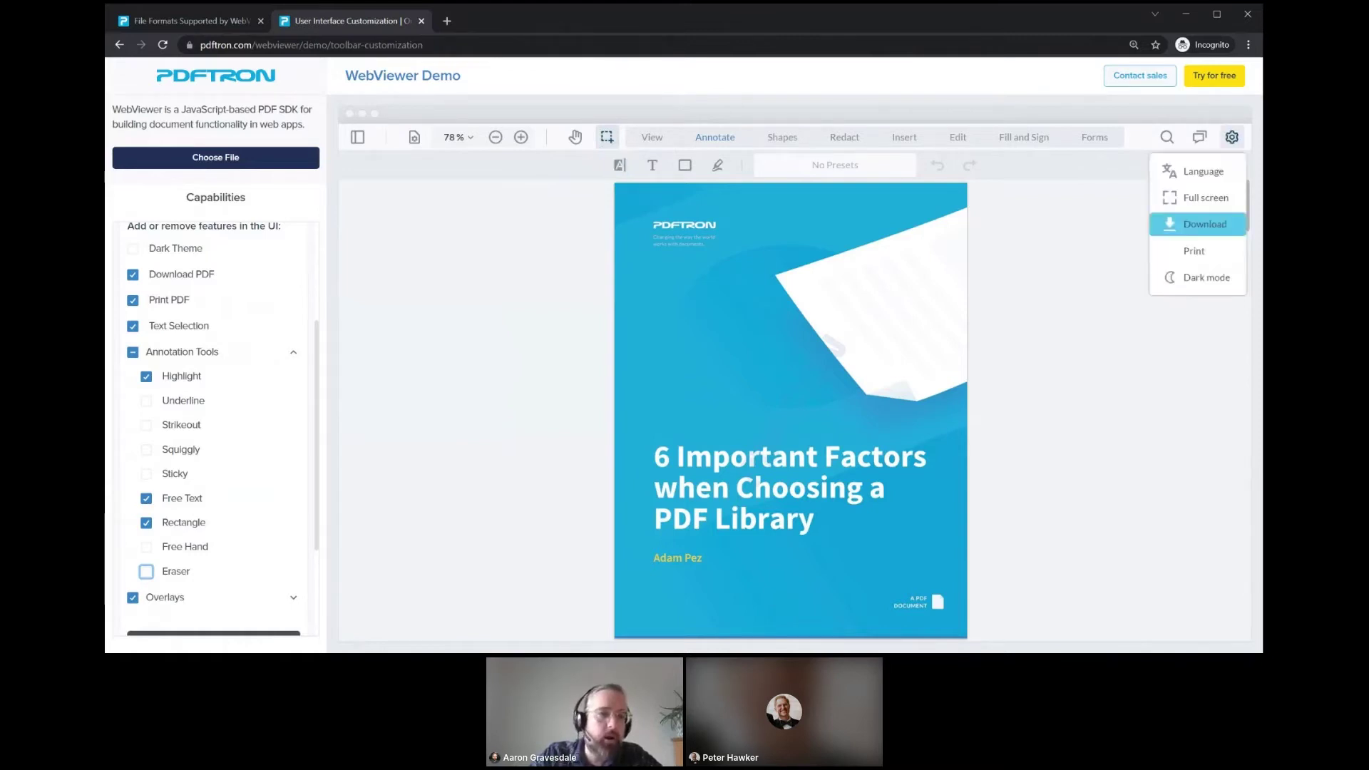
{"action": "key", "text": "Escape"}
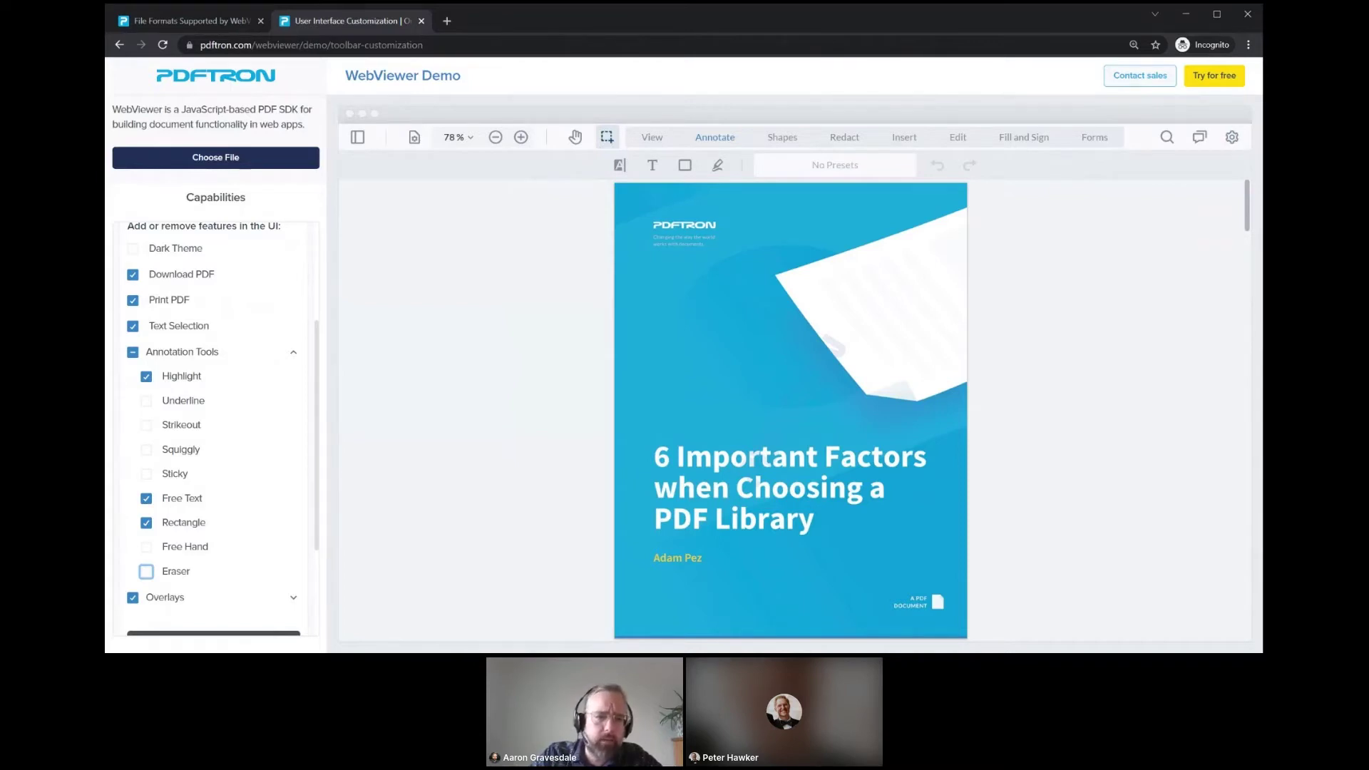
Step: Disable Text Selection, Print PDF and Download PDF in the viewer
{"action": "left_click", "coordinate": [132, 325]}
{"action": "left_click", "coordinate": [132, 300]}
{"action": "left_click", "coordinate": [133, 274]}
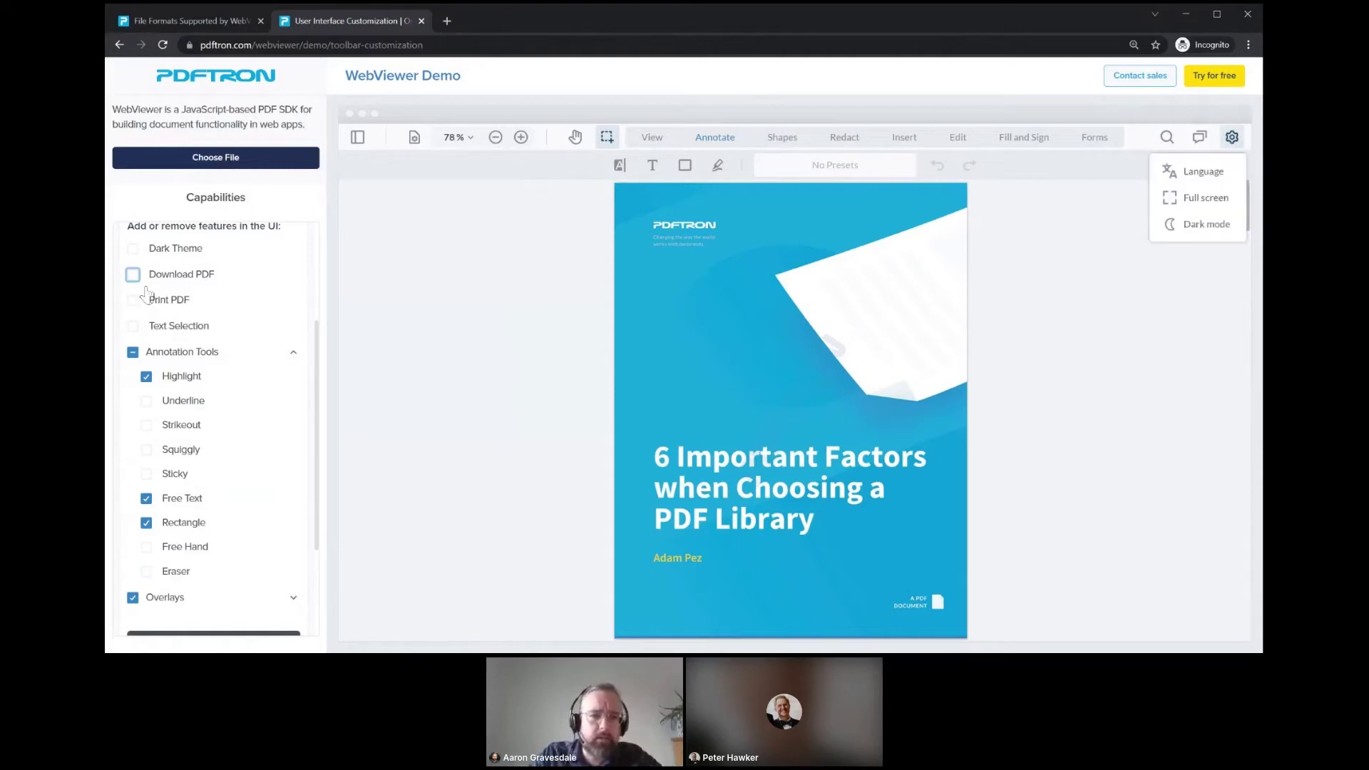
{"action": "scroll", "coordinate": [146, 293], "scroll_direction": "down", "scroll_amount": 2}
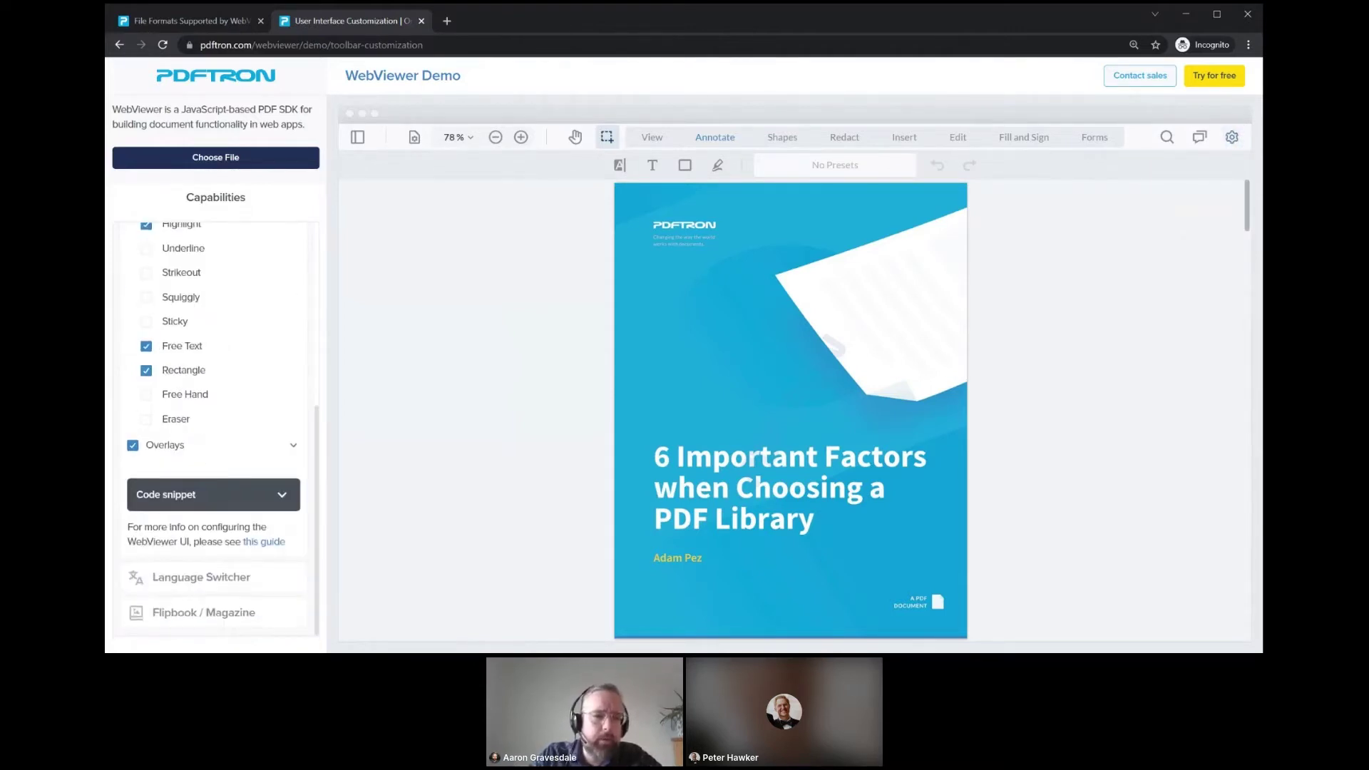
Step: Expand the Code snippet and highlight the line that creates the viewer
{"action": "left_click", "coordinate": [283, 494]}
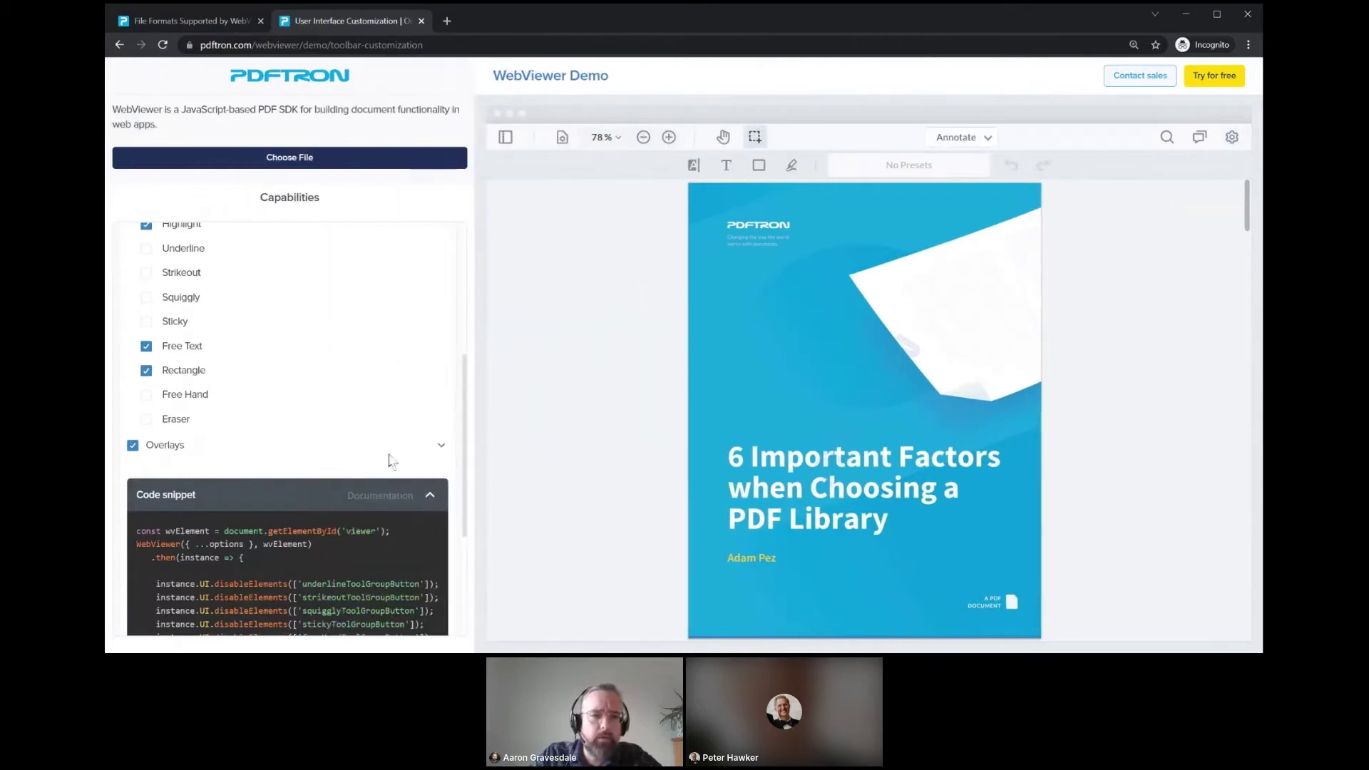
{"action": "scroll", "coordinate": [245, 406], "scroll_direction": "down", "scroll_amount": 3}
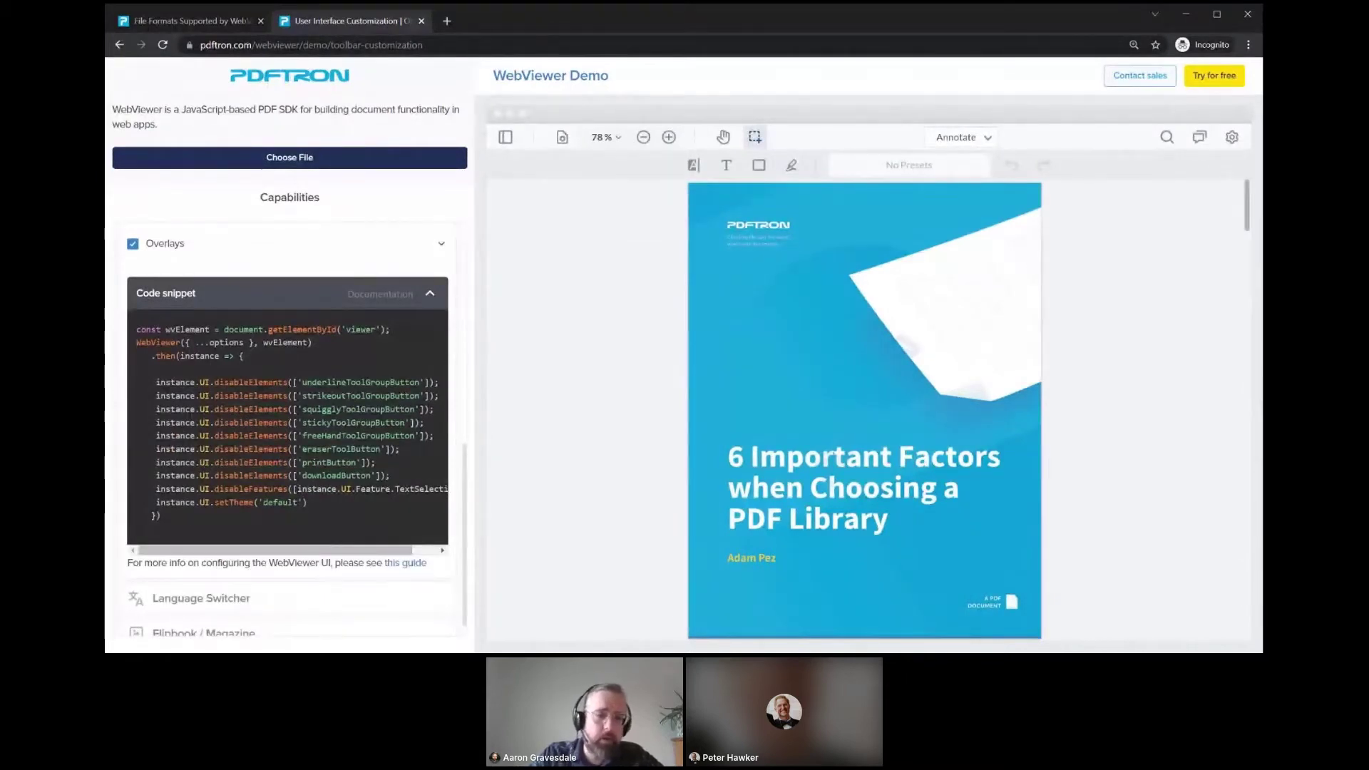
{"action": "scroll", "coordinate": [288, 428], "scroll_direction": "down", "scroll_amount": 1}
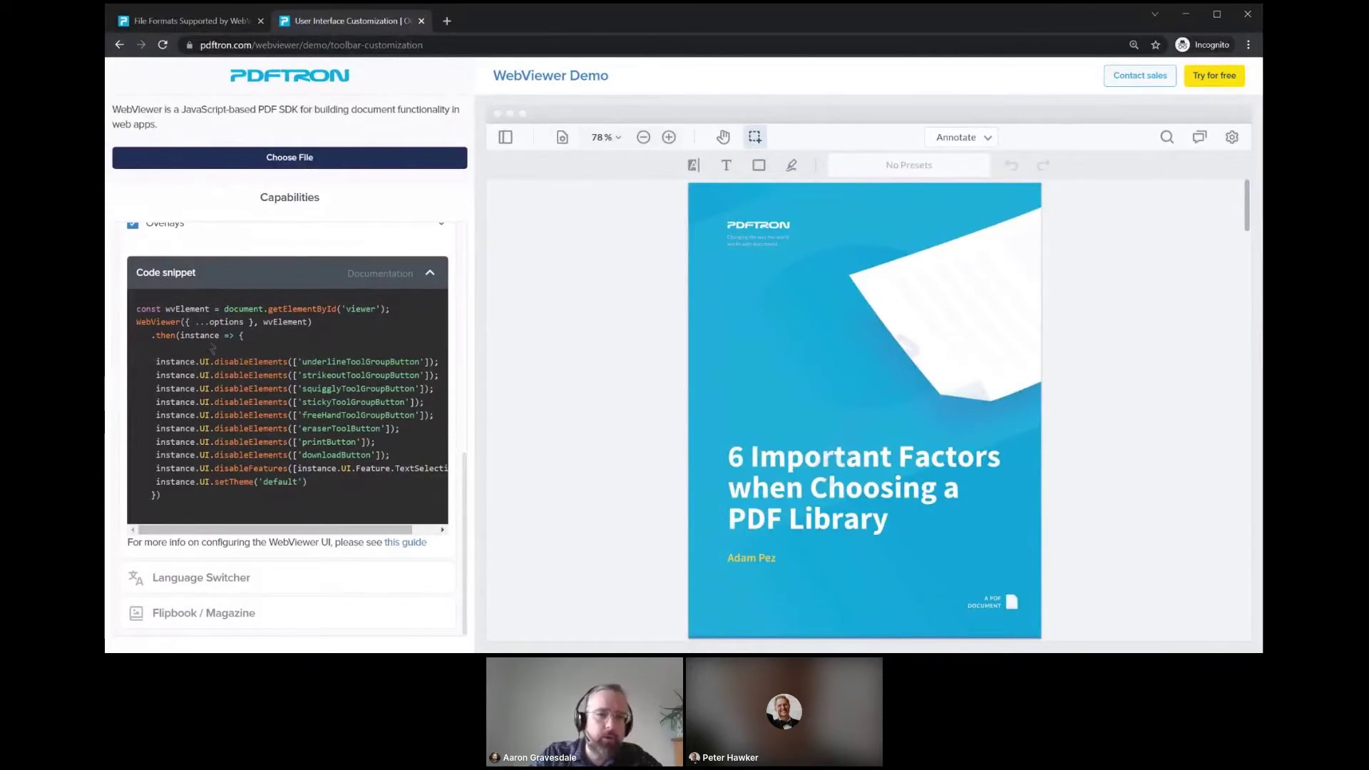
{"action": "left_click_drag", "start_coordinate": [392, 309], "coordinate": [316, 322]}
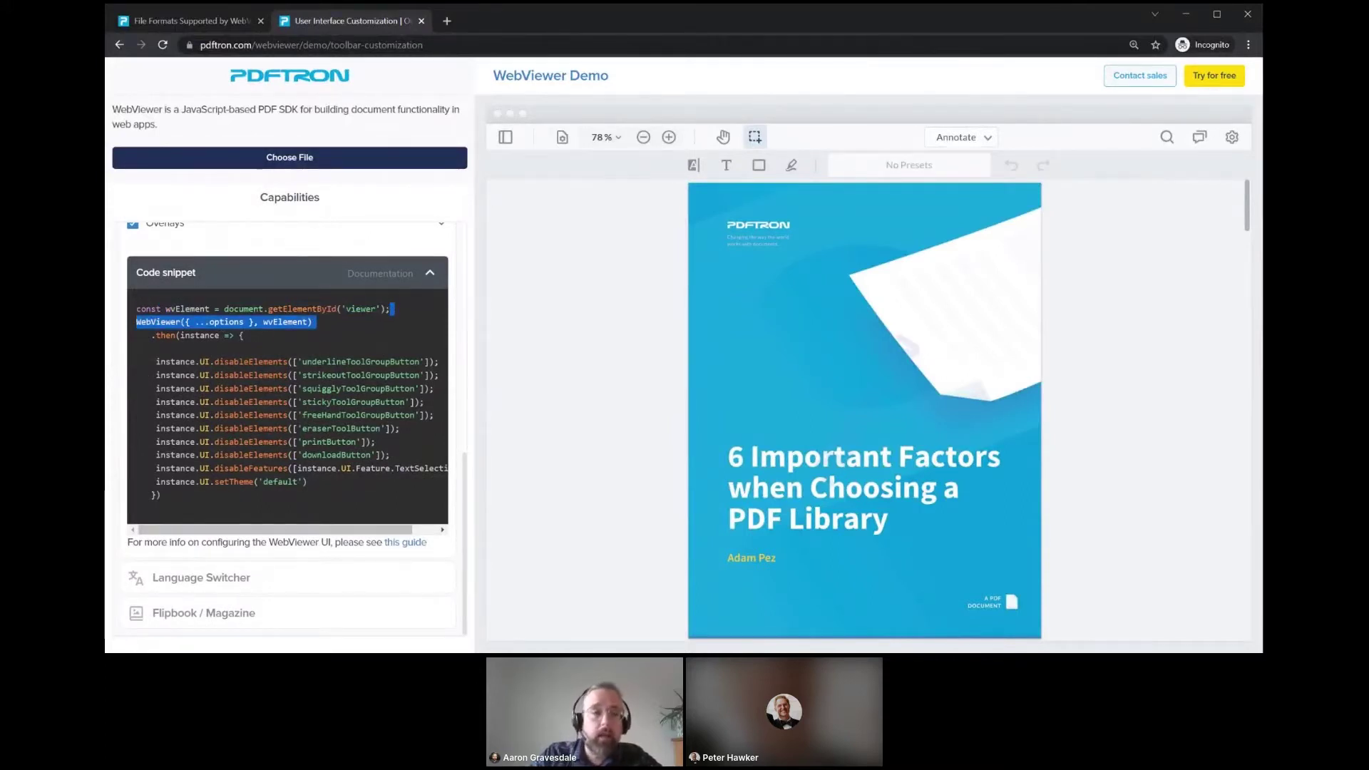
{"action": "left_click", "coordinate": [316, 322]}
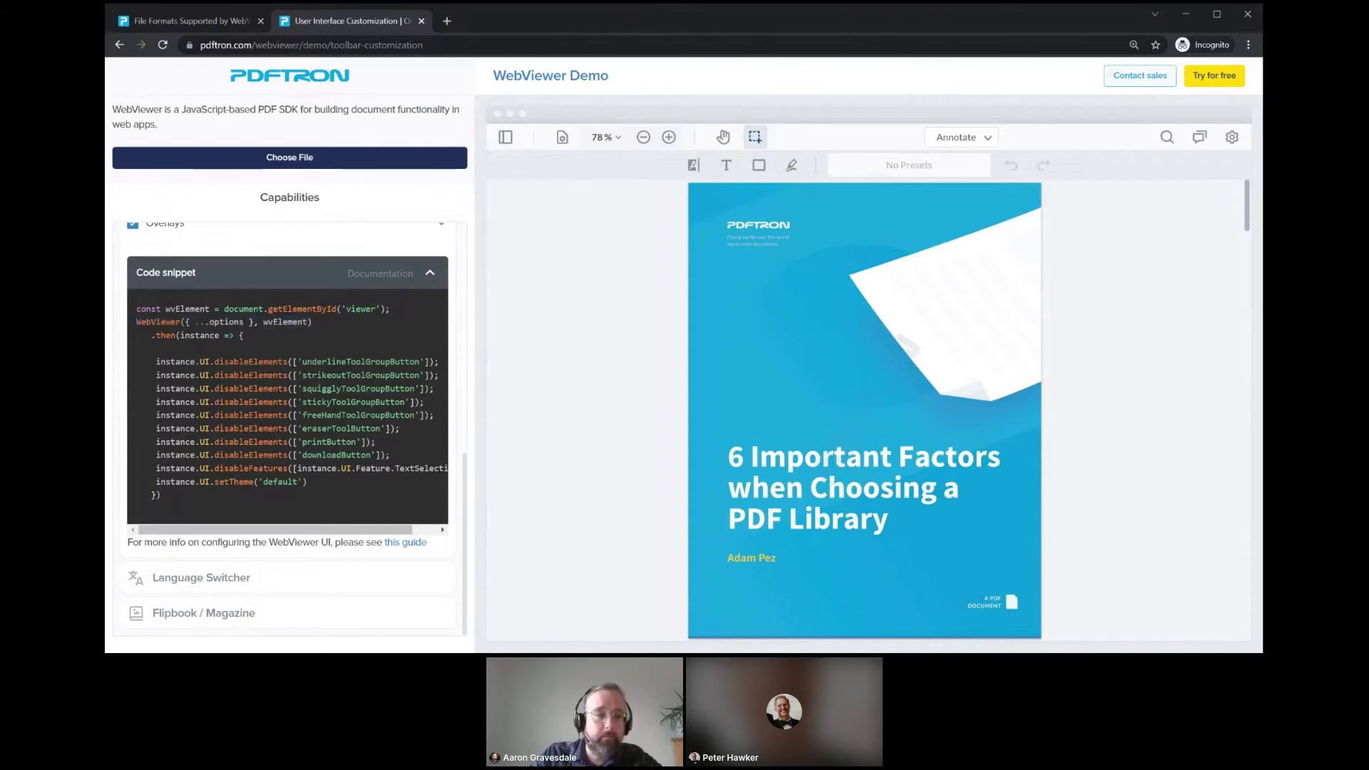
Step: Select the WebViewer({ ...options }, wvElement) line and all the instance.UI.disableElements calls
{"action": "left_click_drag", "start_coordinate": [136, 322], "coordinate": [313, 323]}
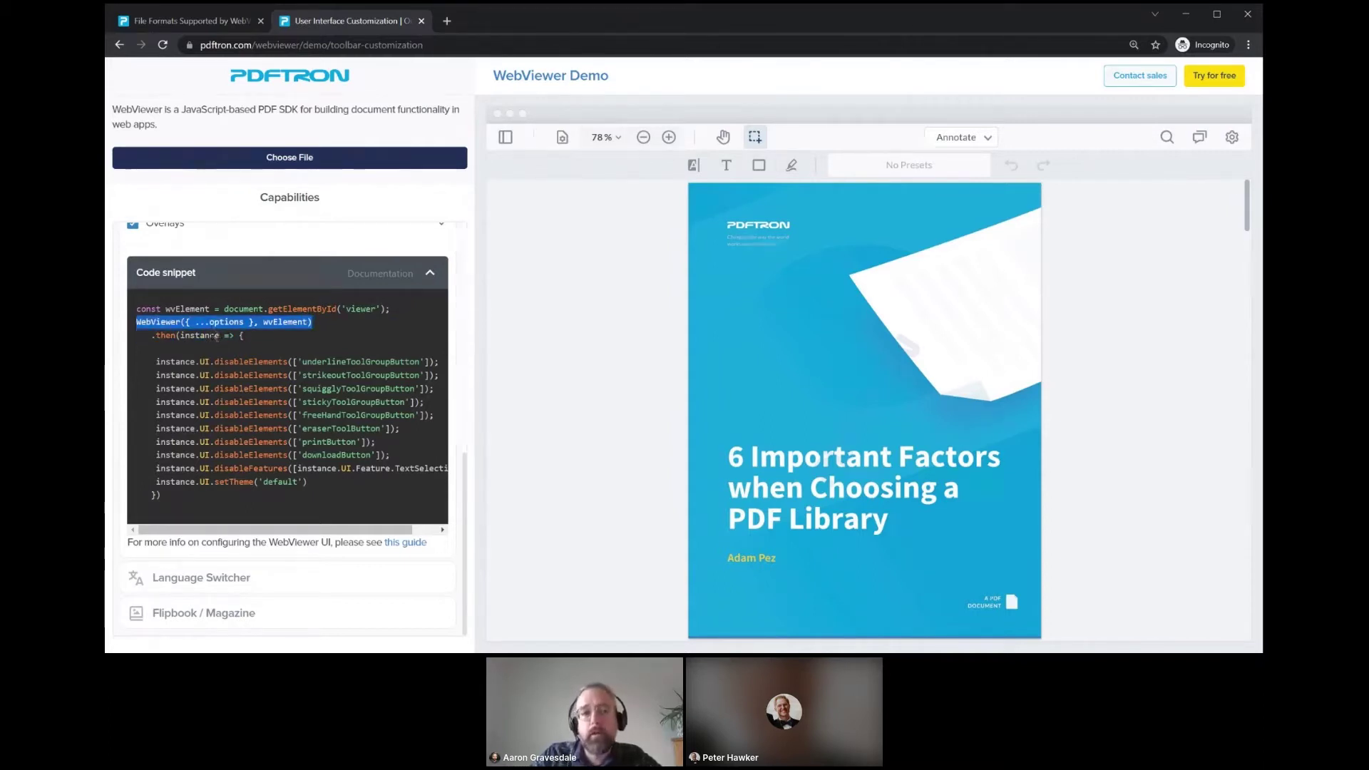
{"action": "double_click", "coordinate": [251, 361]}
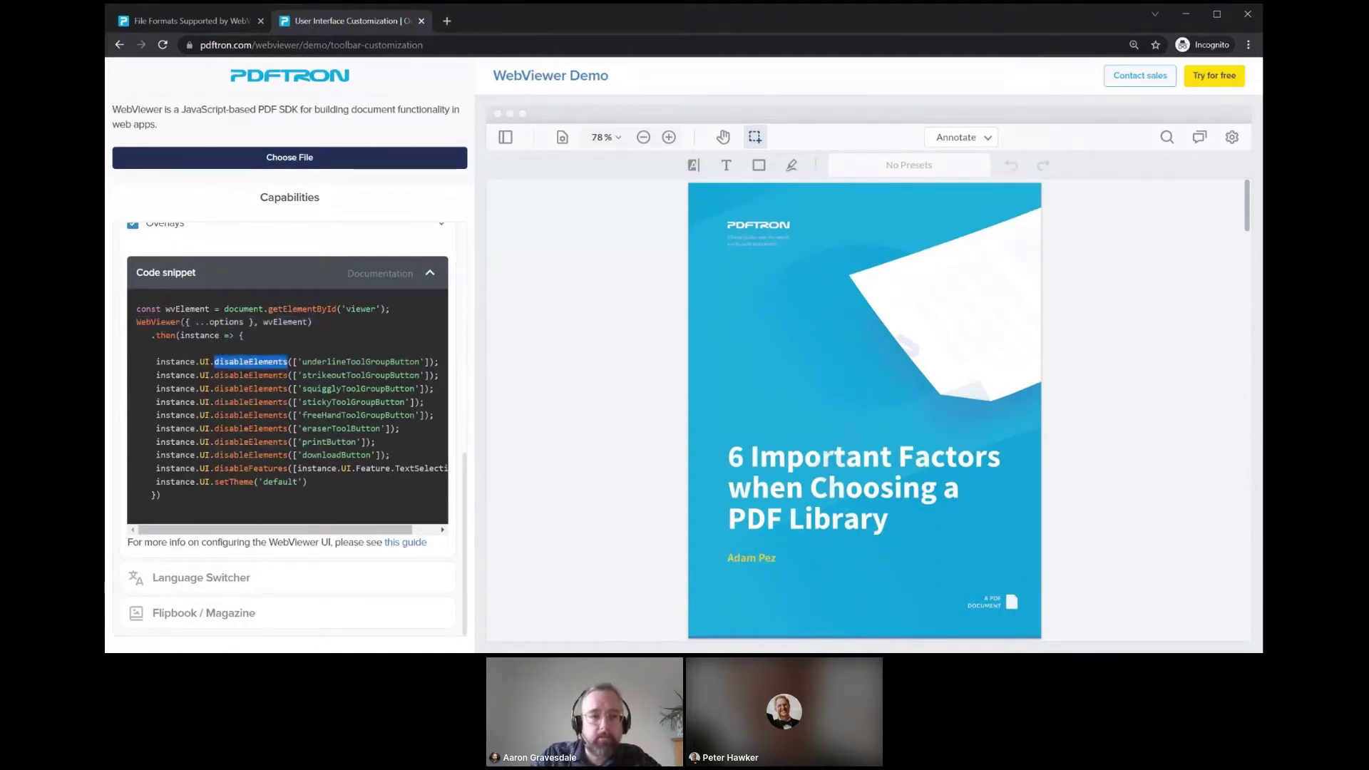
{"action": "left_click_drag", "start_coordinate": [151, 361], "coordinate": [391, 456]}
{"action": "left_click_drag", "start_coordinate": [317, 509], "coordinate": [307, 556]}
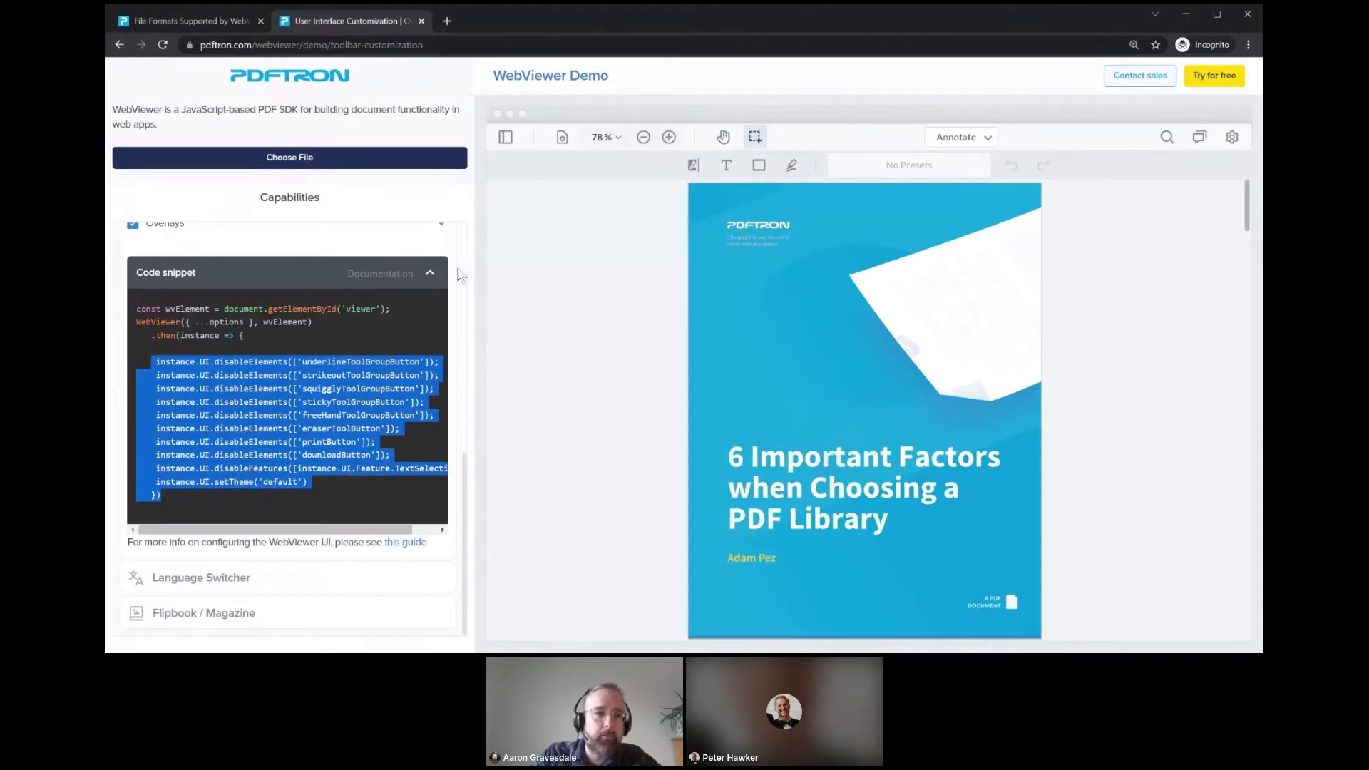
{"action": "scroll", "coordinate": [213, 199], "scroll_direction": "up", "scroll_amount": 1}
{"action": "scroll", "coordinate": [229, 271], "scroll_direction": "up", "scroll_amount": 3}
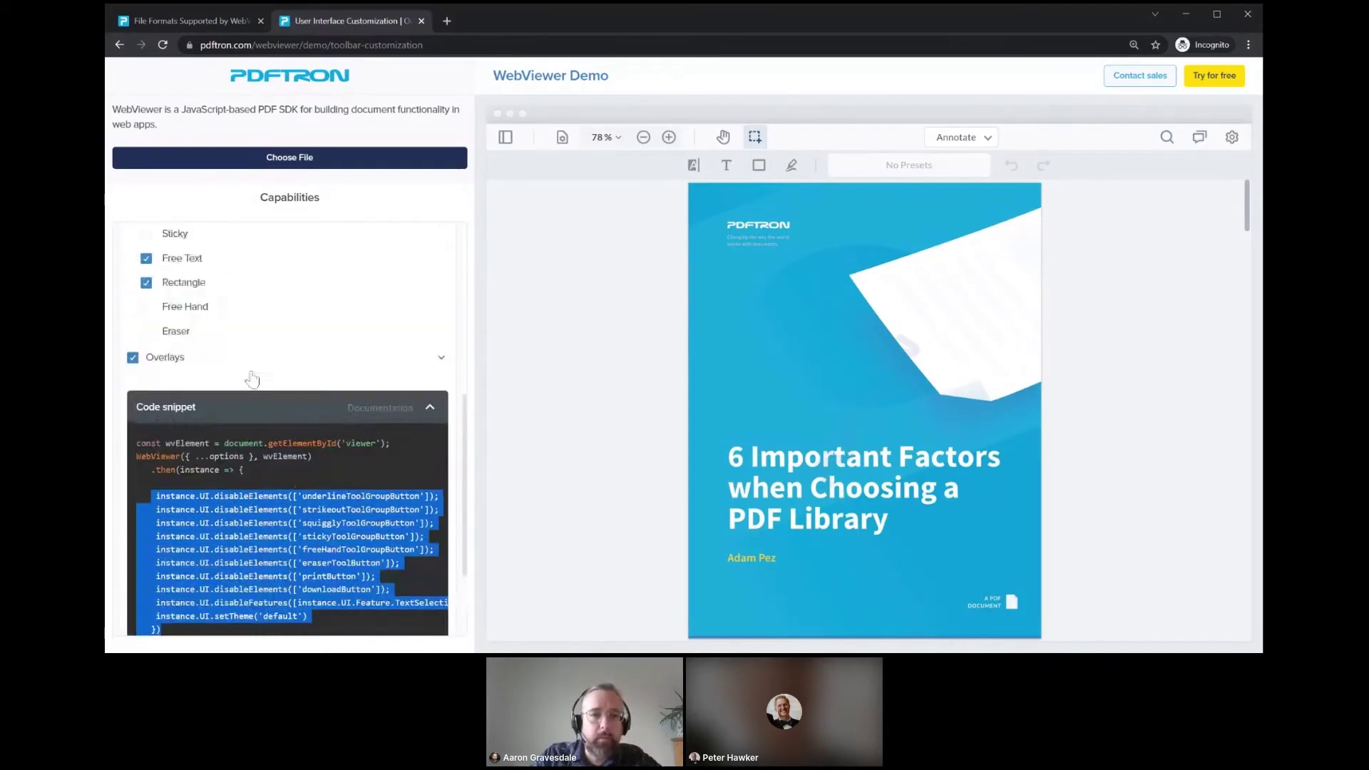
Step: Expand Overlays and turn off Search panel, Overflow menu, Left panel and View modes
{"action": "left_click", "coordinate": [353, 368]}
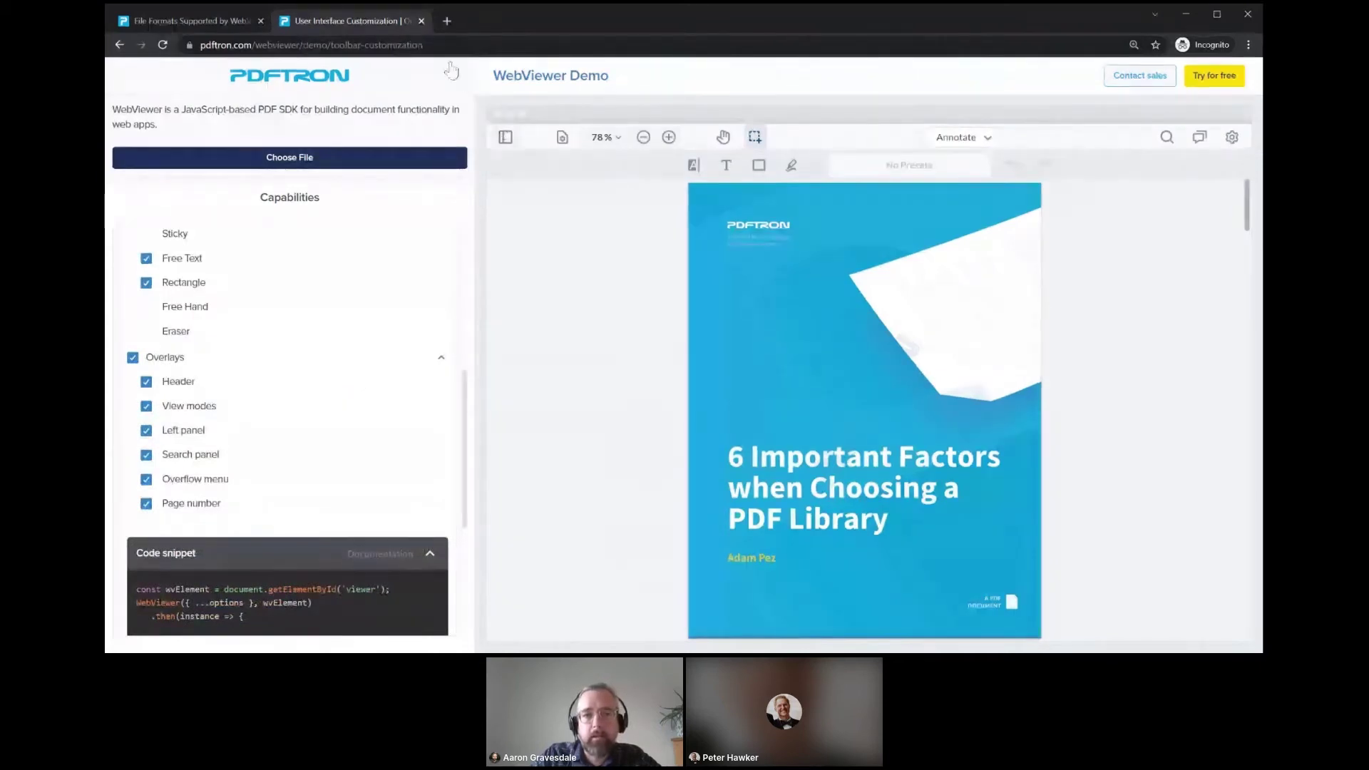
{"action": "left_click", "coordinate": [505, 136]}
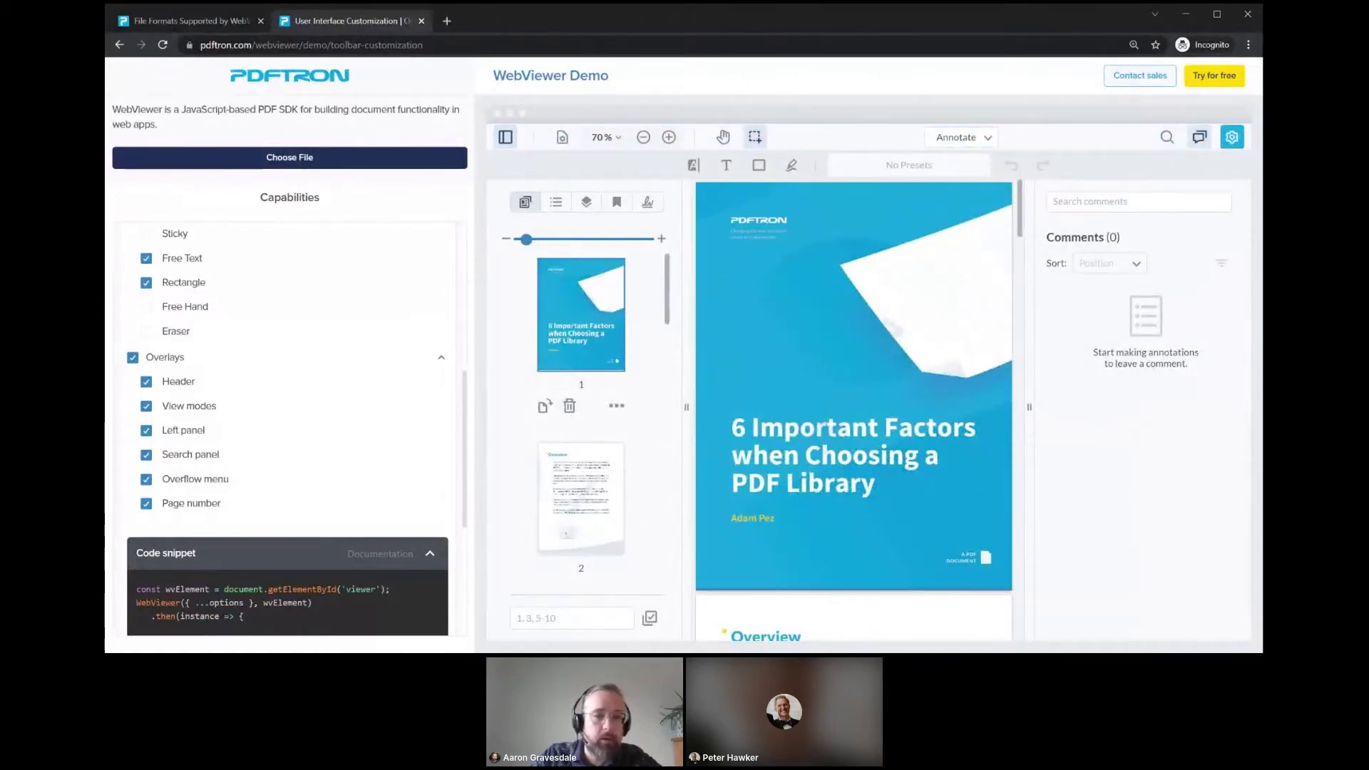
{"action": "left_click", "coordinate": [146, 479]}
{"action": "left_click", "coordinate": [146, 455]}
{"action": "left_click", "coordinate": [146, 430]}
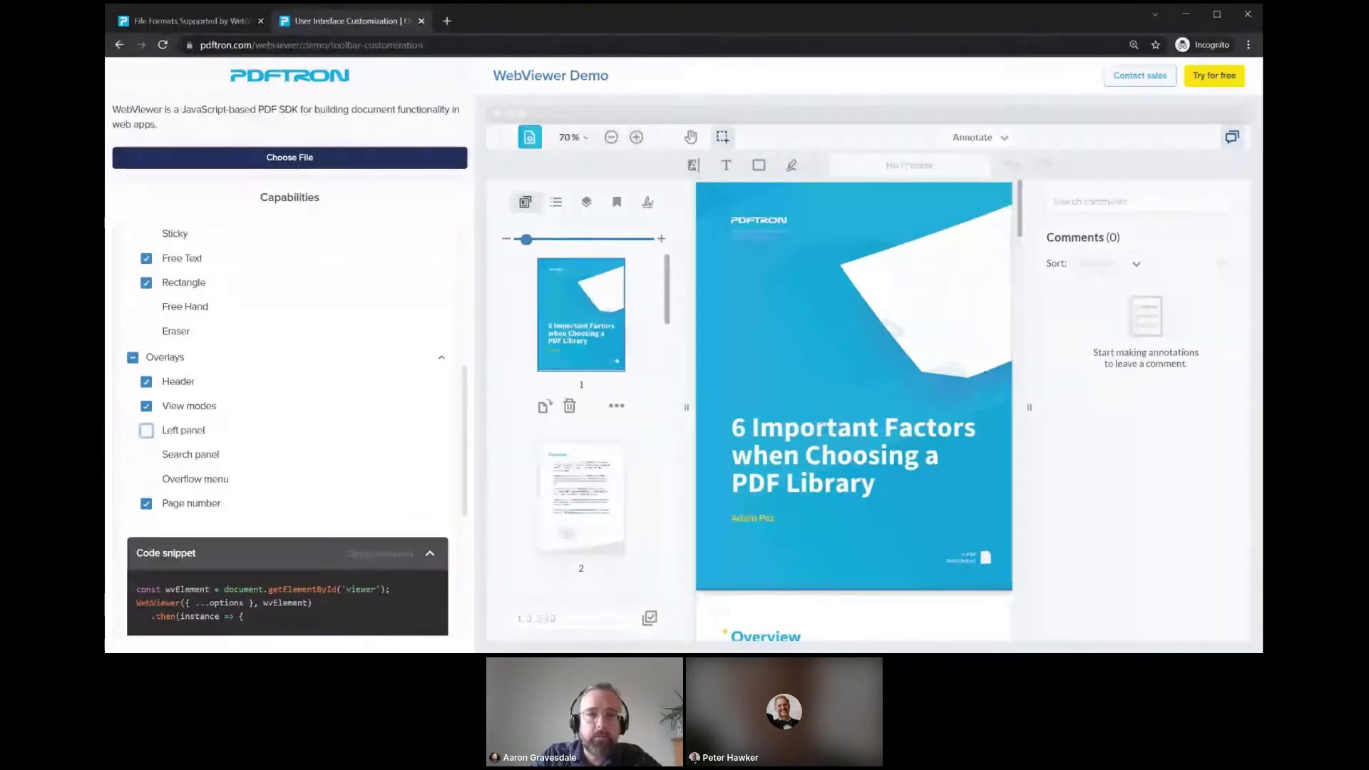
{"action": "left_click", "coordinate": [147, 406]}
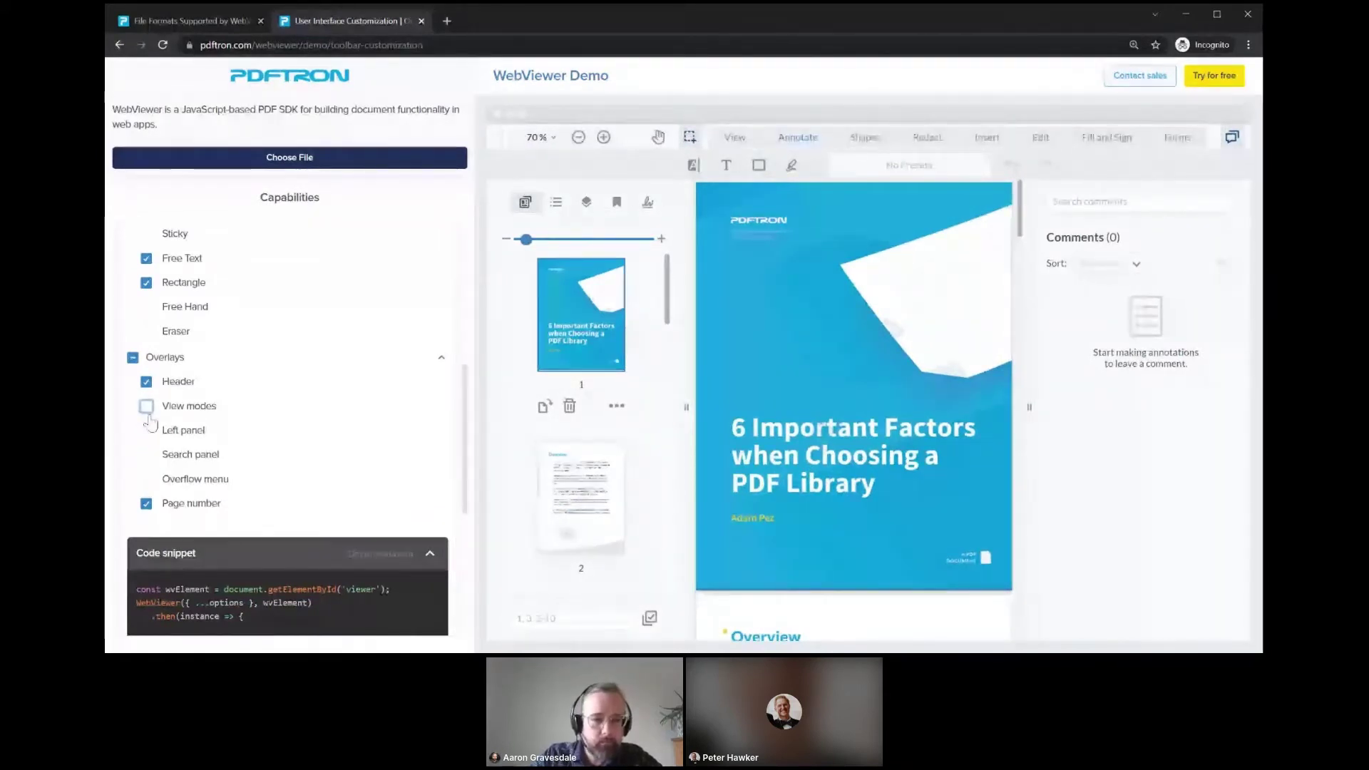
{"action": "scroll", "coordinate": [150, 423], "scroll_direction": "down", "scroll_amount": 3}
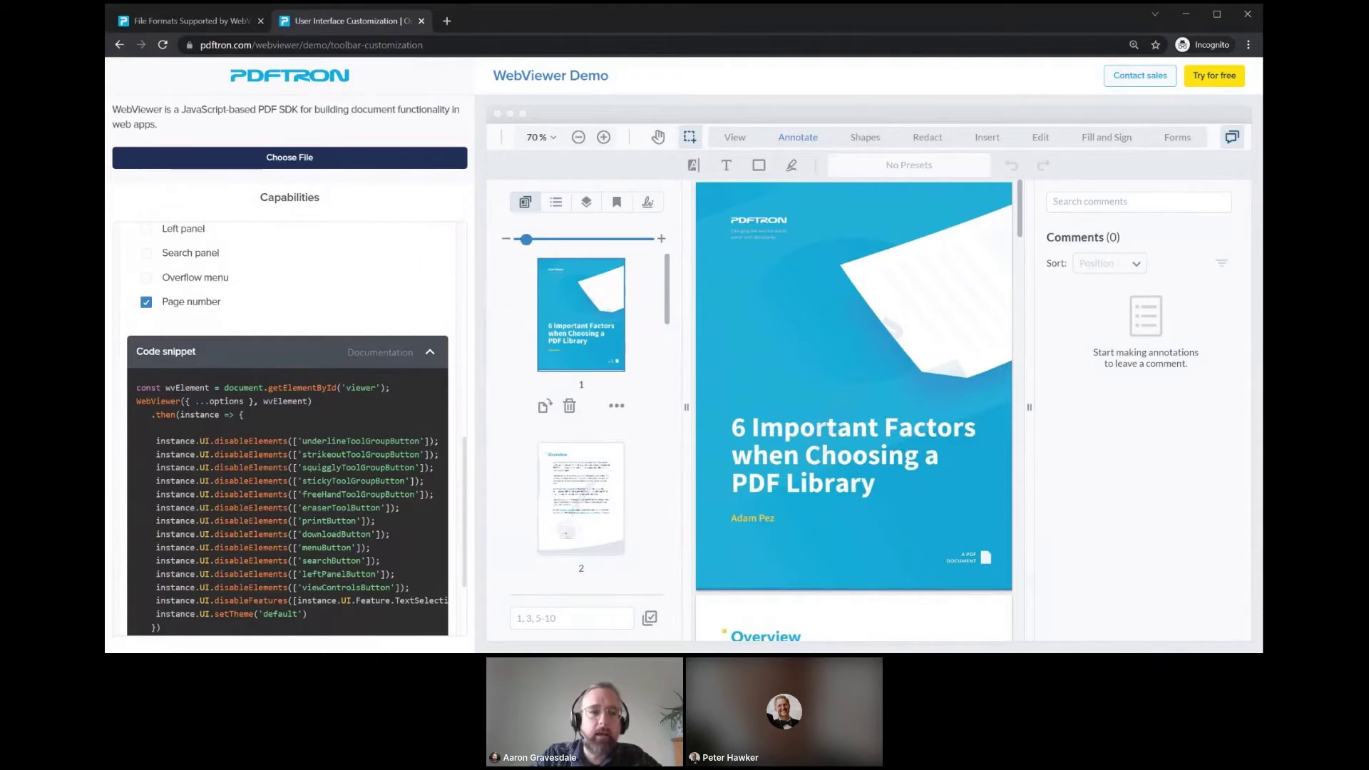
Step: Select the disableElements lines in the code snippet
{"action": "left_click_drag", "start_coordinate": [307, 614], "coordinate": [171, 494]}
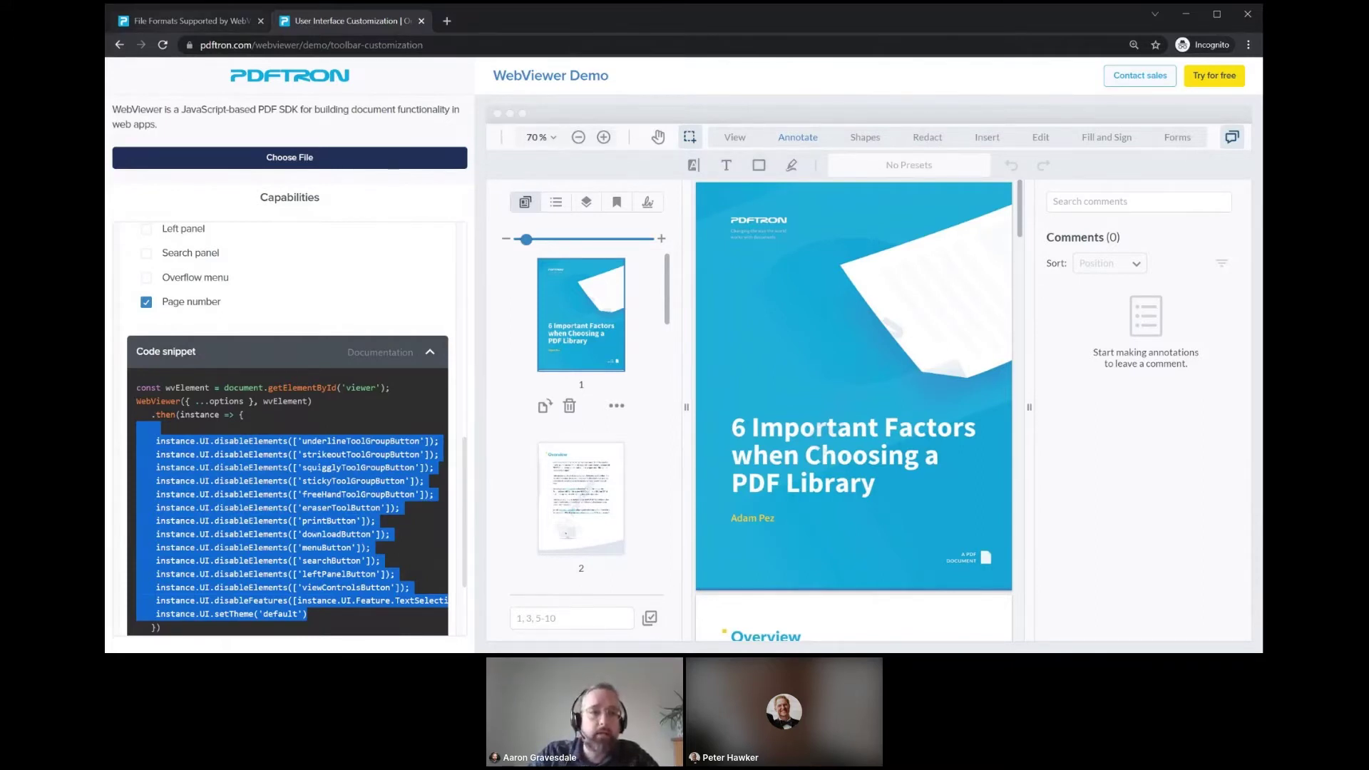
Step: Switch to the File Formats Supported documentation tab
{"action": "key", "text": "ctrl+shift+Tab"}
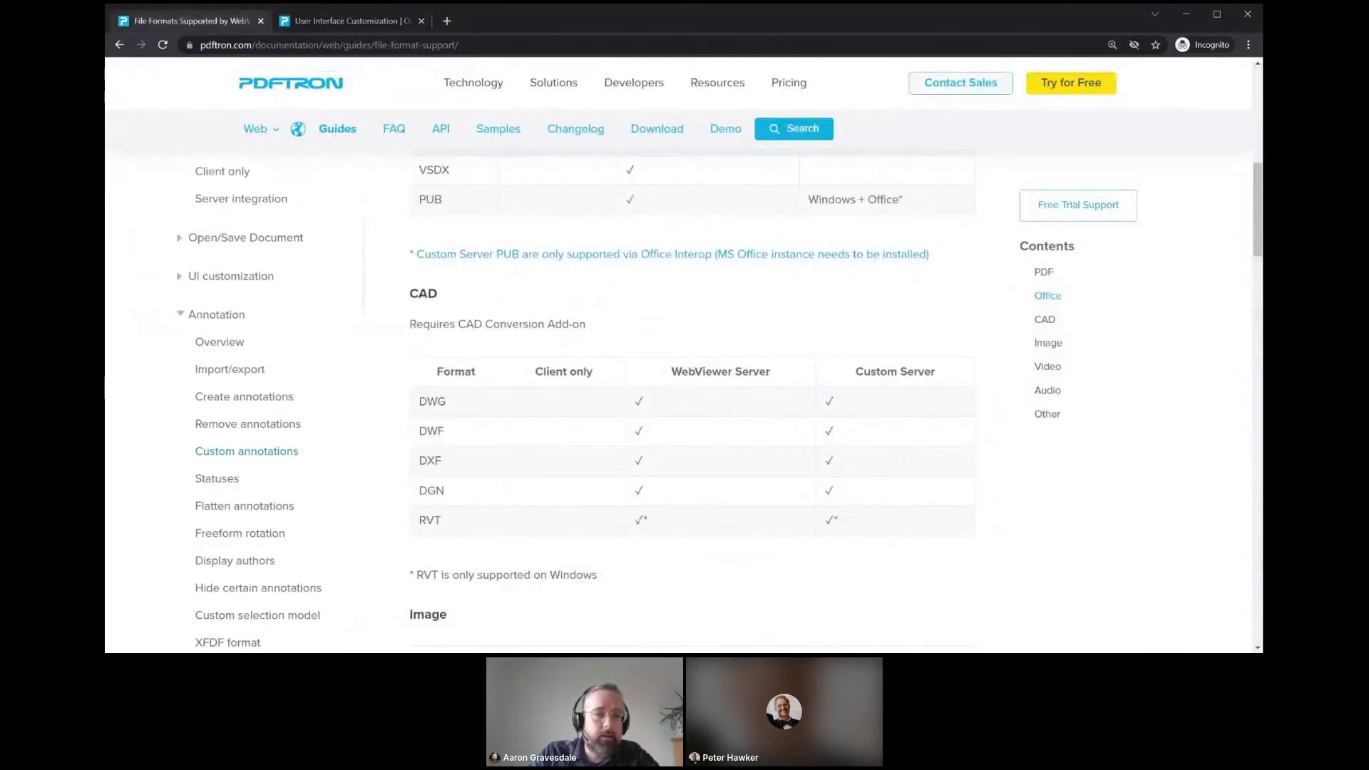
Step: Read through the Custom annotations guide, then switch back to the WebViewer demo tab
{"action": "left_click", "coordinate": [247, 451]}
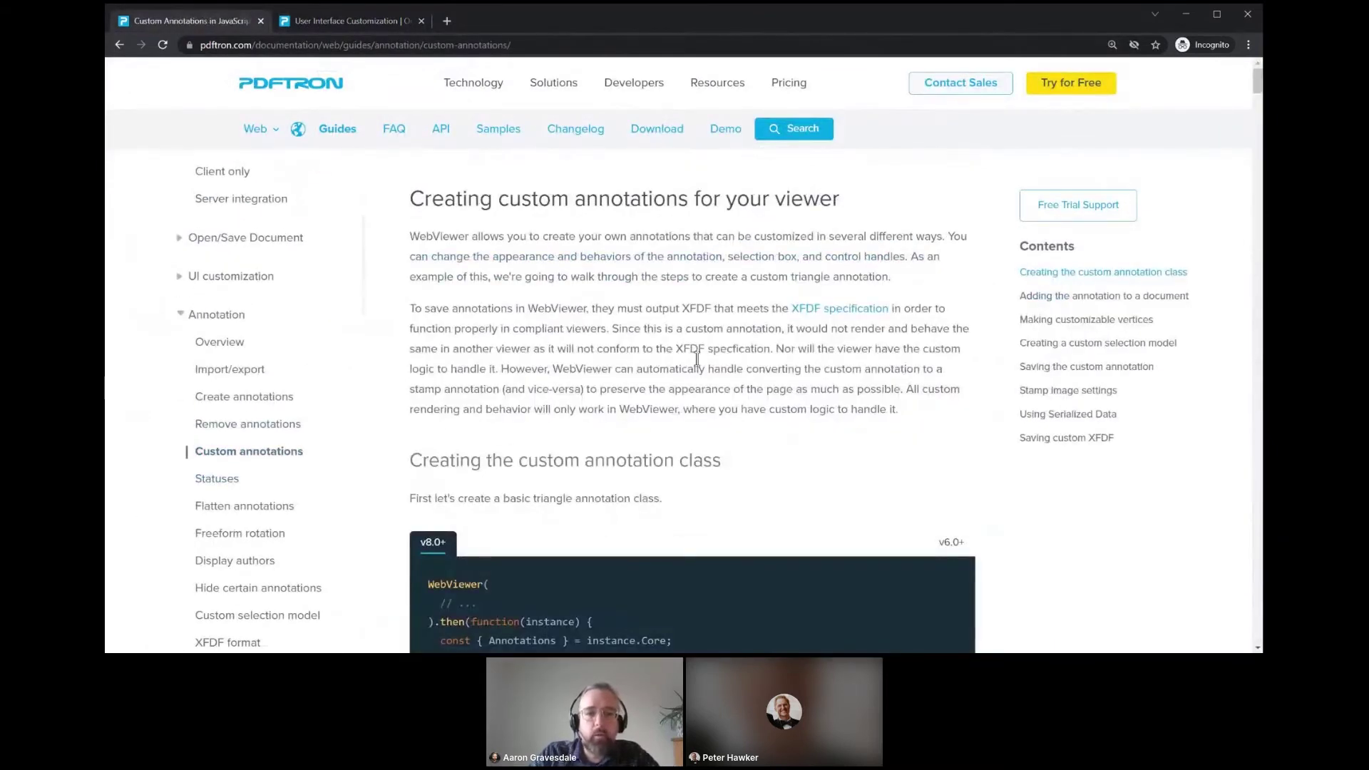
{"action": "scroll", "coordinate": [697, 359], "scroll_direction": "down", "scroll_amount": 4}
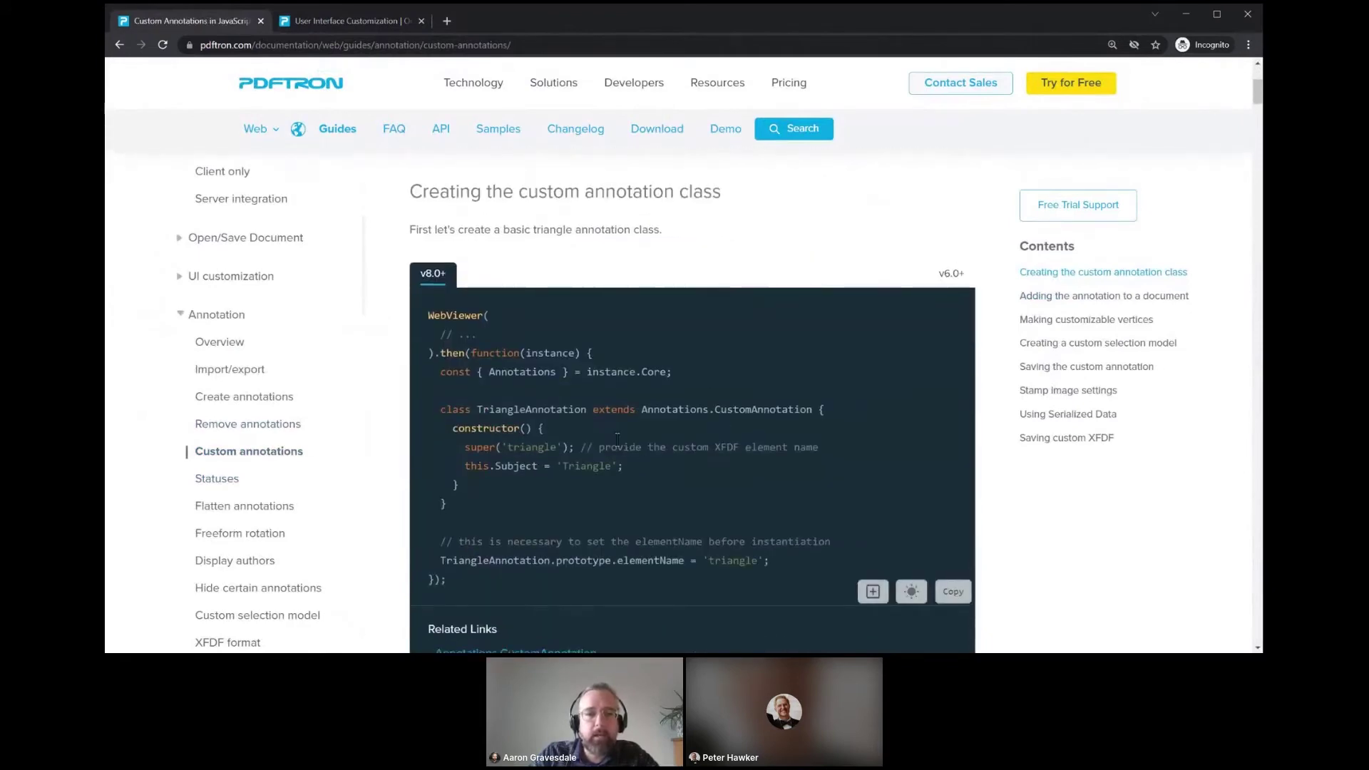
{"action": "left_click_drag", "start_coordinate": [643, 436], "coordinate": [763, 427]}
{"action": "scroll", "coordinate": [752, 364], "scroll_direction": "down", "scroll_amount": 2}
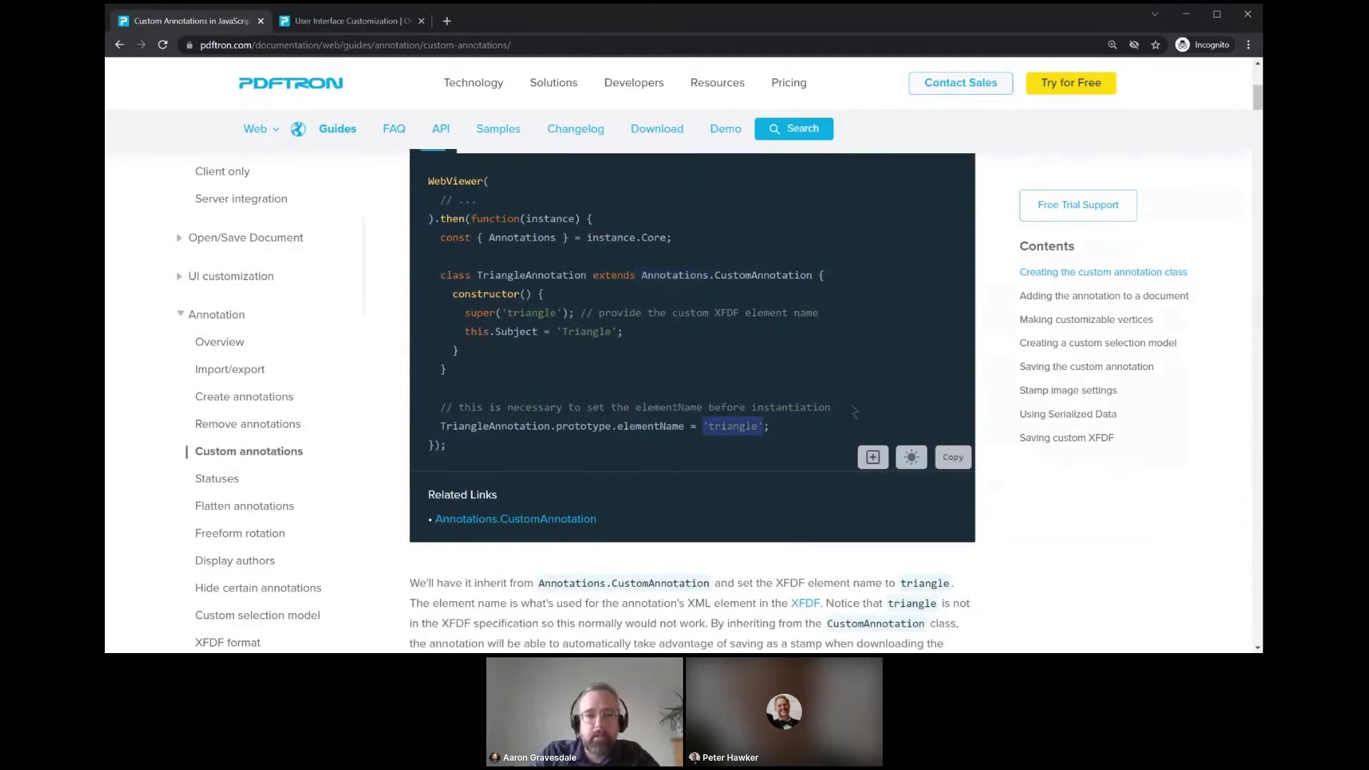
{"action": "scroll", "coordinate": [854, 412], "scroll_direction": "down", "scroll_amount": 7}
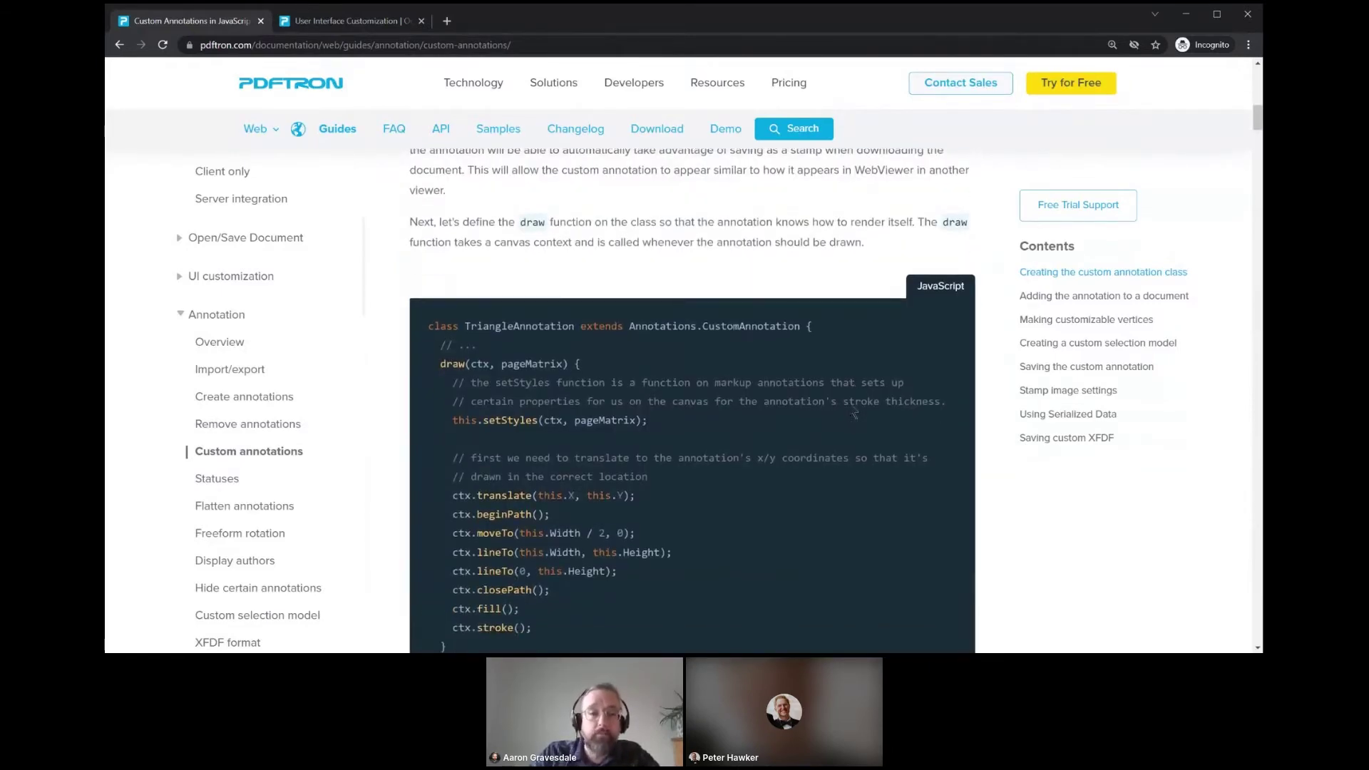
{"action": "scroll", "coordinate": [854, 412], "scroll_direction": "down", "scroll_amount": 12}
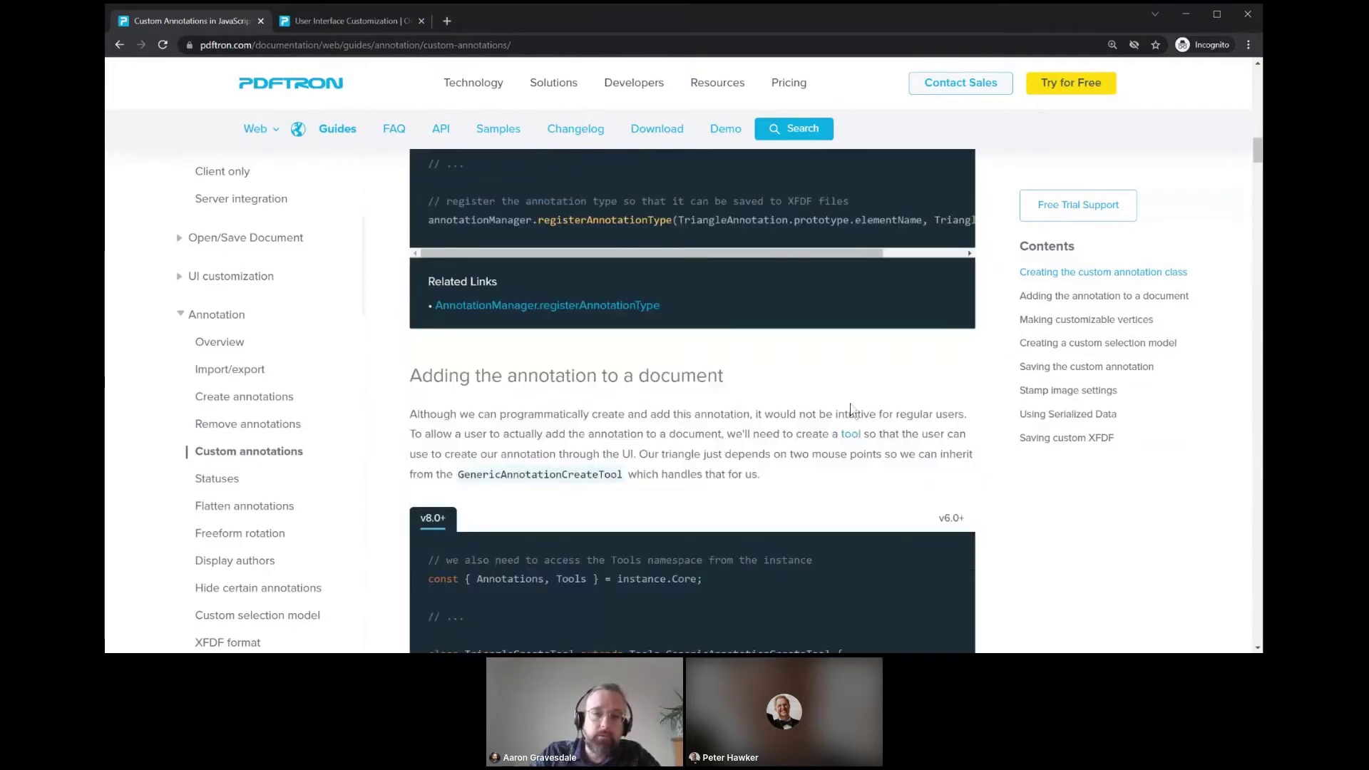
{"action": "scroll", "coordinate": [851, 408], "scroll_direction": "down", "scroll_amount": 4}
{"action": "scroll", "coordinate": [877, 356], "scroll_direction": "down", "scroll_amount": 10}
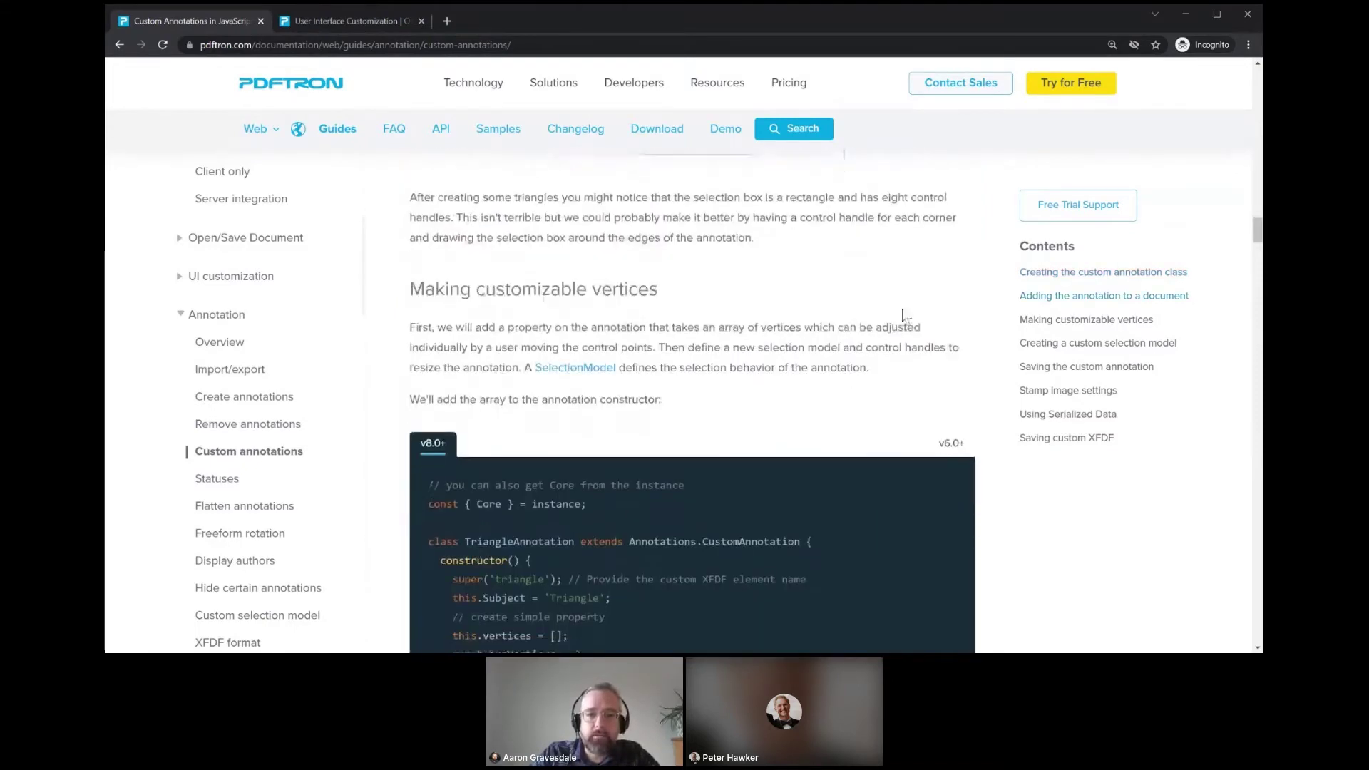
{"action": "scroll", "coordinate": [905, 316], "scroll_direction": "up", "scroll_amount": 5}
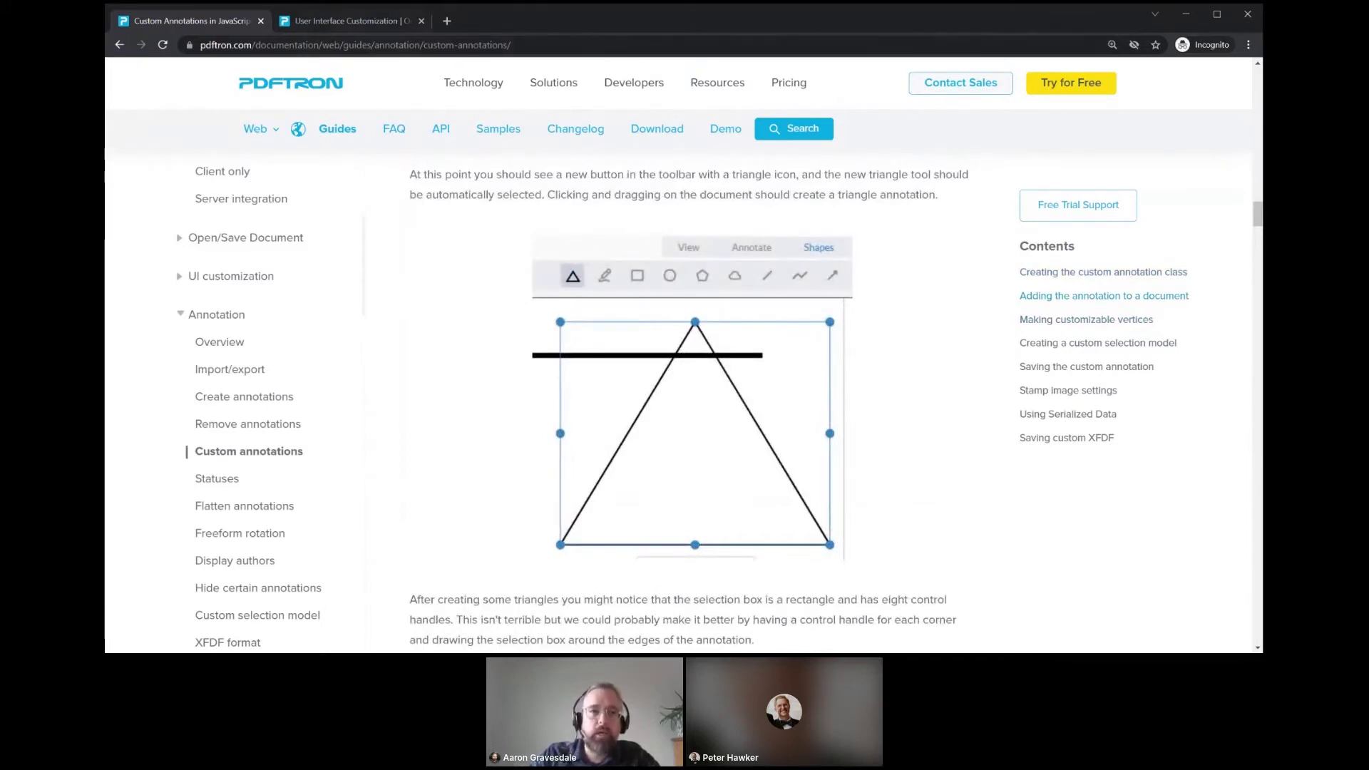
{"action": "key", "text": "ctrl+Tab"}
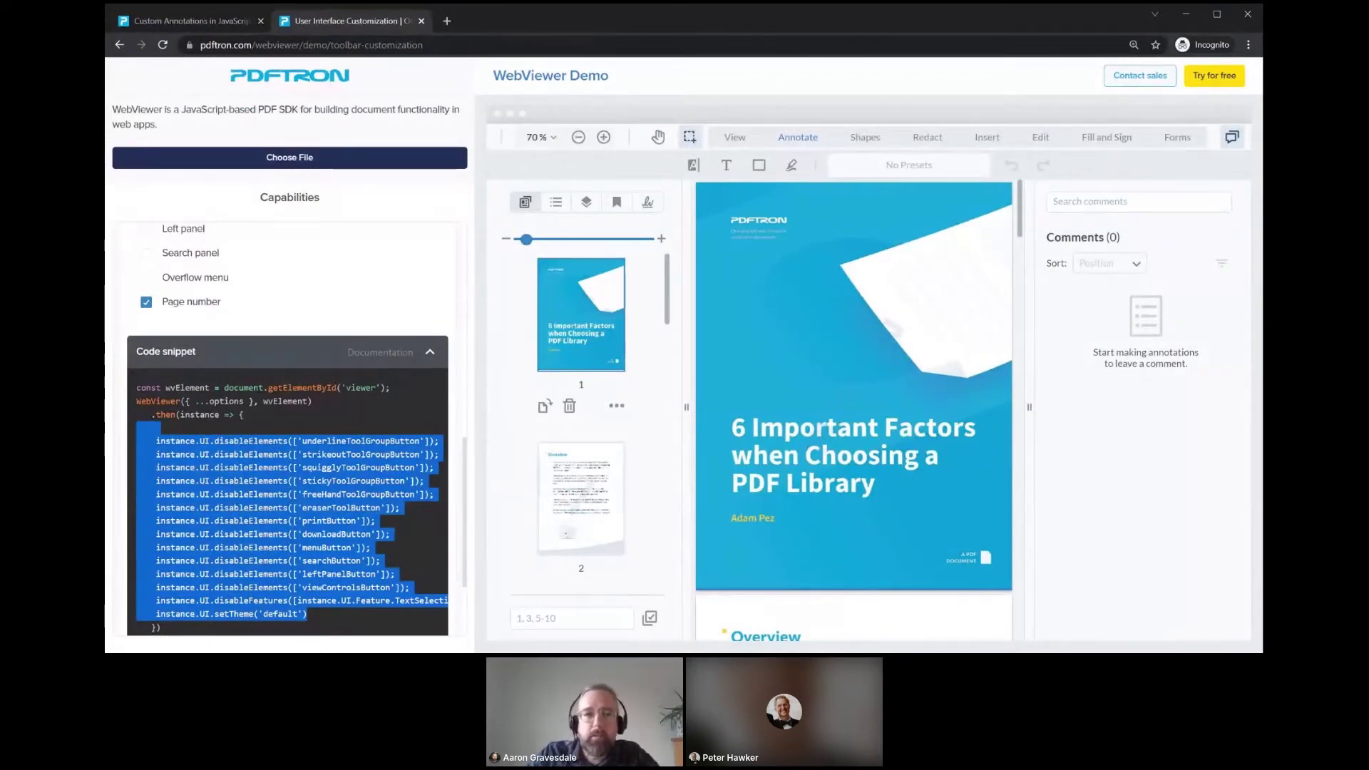
Step: Draw a rectangle annotation framing the title block on the cover page
{"action": "left_click", "coordinate": [759, 165]}
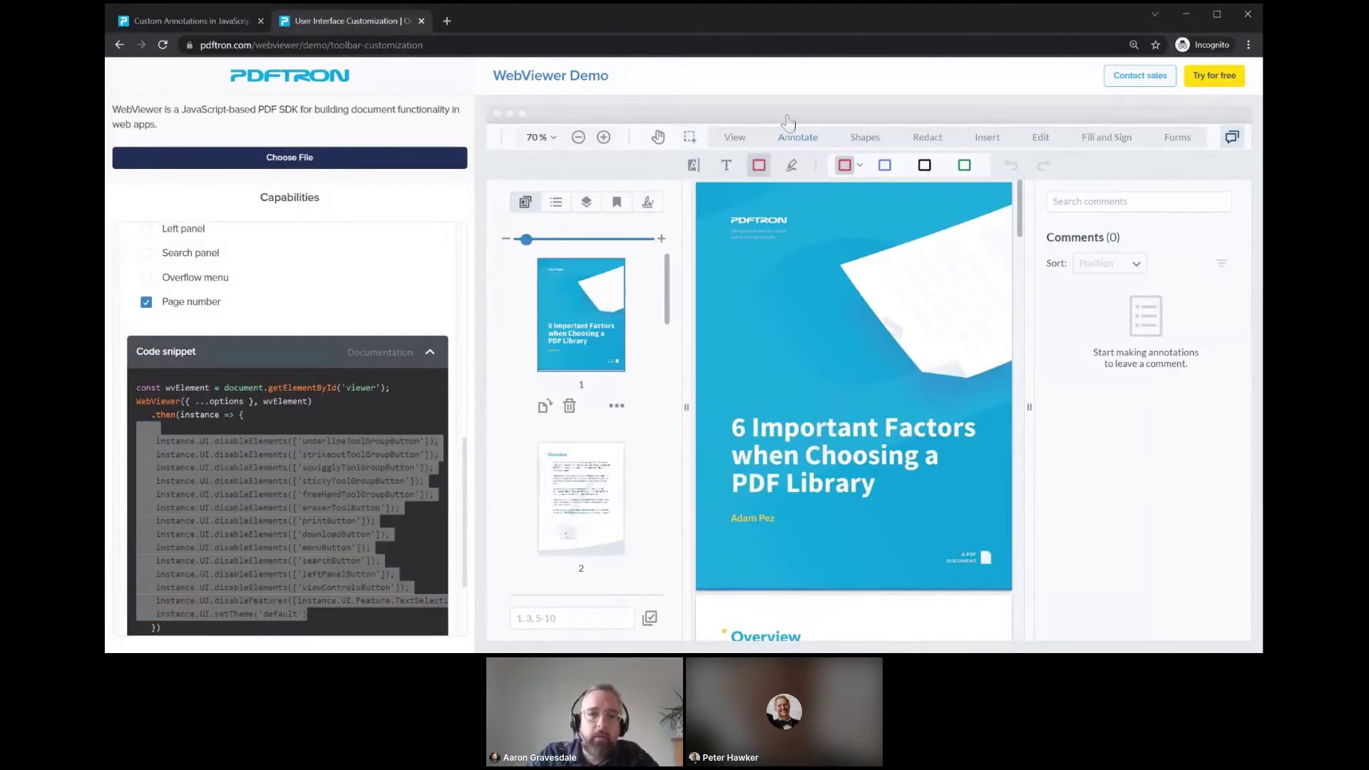
{"action": "left_click_drag", "start_coordinate": [721, 410], "coordinate": [995, 508]}
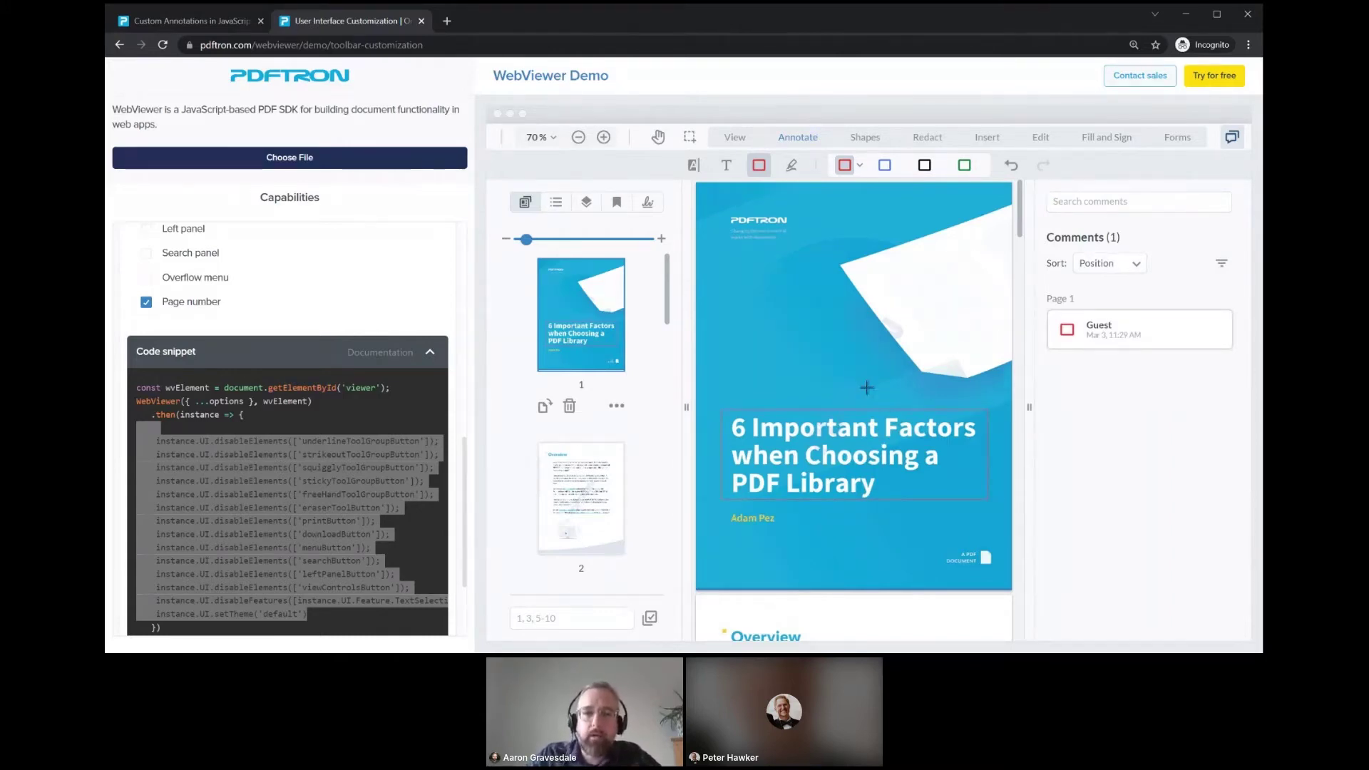
{"action": "scroll", "coordinate": [872, 390], "scroll_direction": "down", "scroll_amount": 1}
{"action": "scroll", "coordinate": [873, 390], "scroll_direction": "down", "scroll_amount": 1}
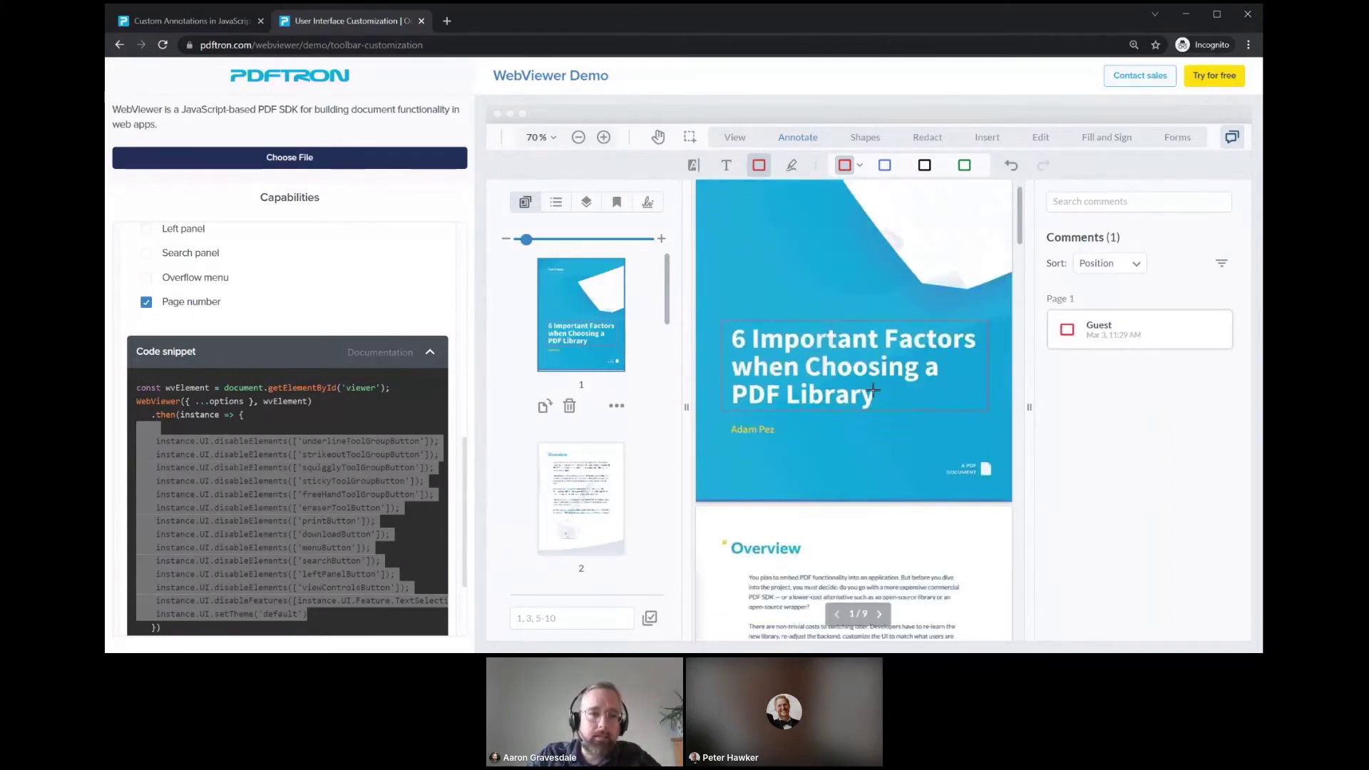
{"action": "scroll", "coordinate": [873, 390], "scroll_direction": "down", "scroll_amount": 3}
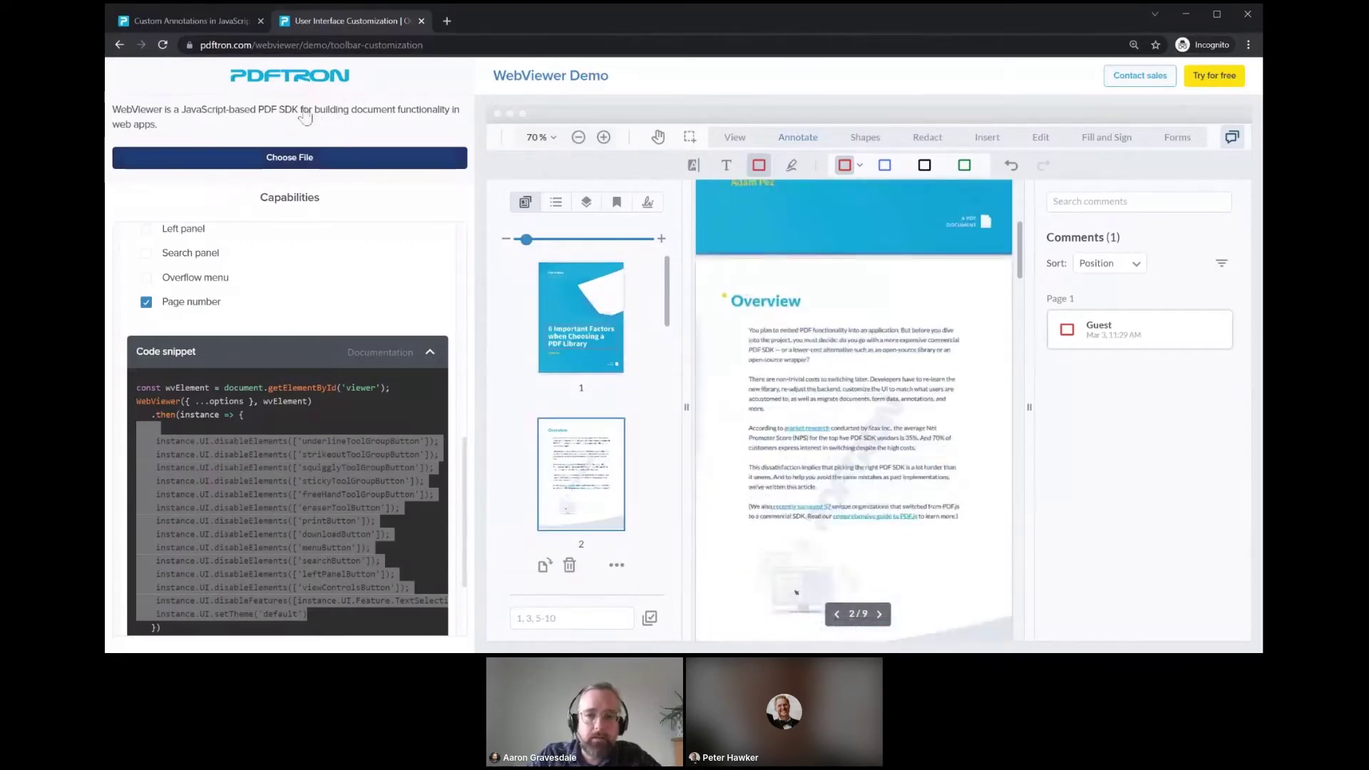
Step: Load the Construction Drawing sample from the File Gallery and zoom into the blueprint
{"action": "left_click", "coordinate": [299, 157]}
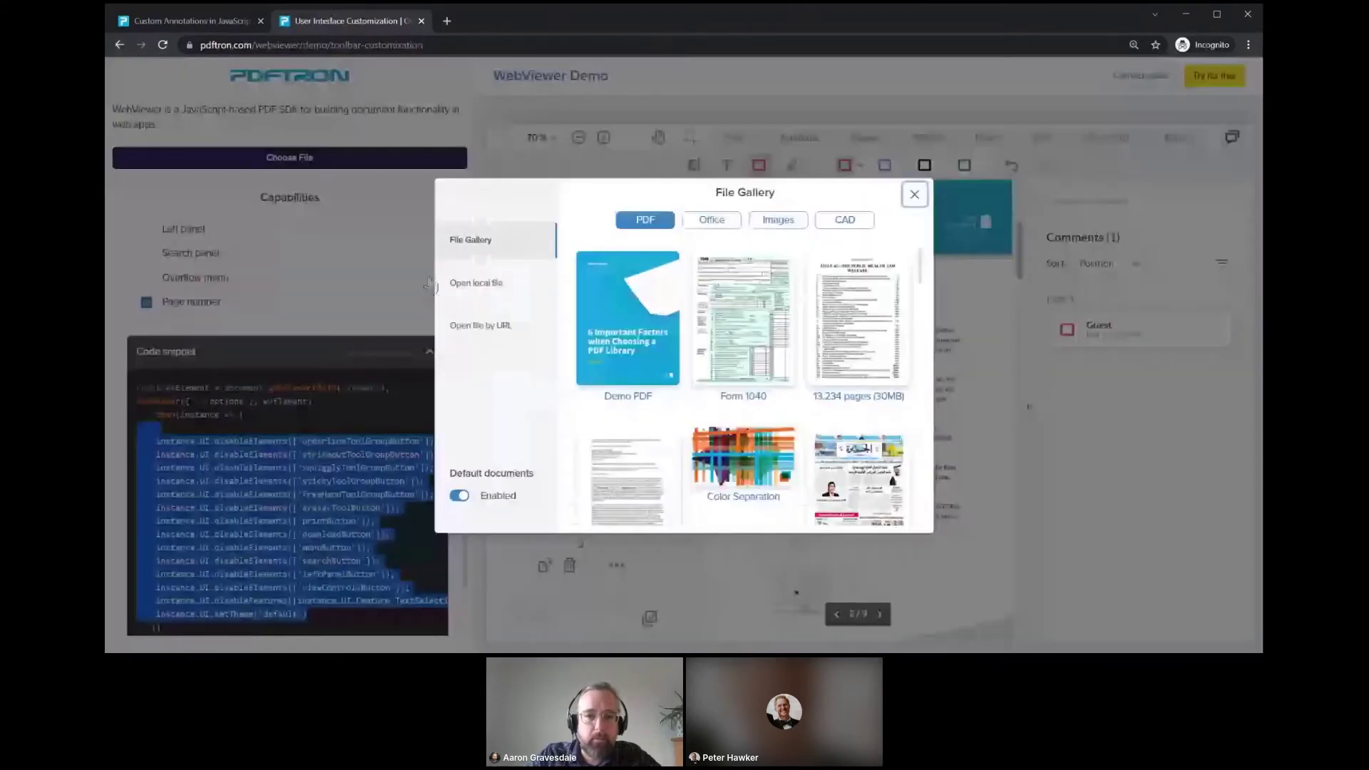
{"action": "scroll", "coordinate": [888, 339], "scroll_direction": "down", "scroll_amount": 5}
{"action": "scroll", "coordinate": [887, 339], "scroll_direction": "down", "scroll_amount": 2}
{"action": "scroll", "coordinate": [642, 499], "scroll_direction": "up", "scroll_amount": 3}
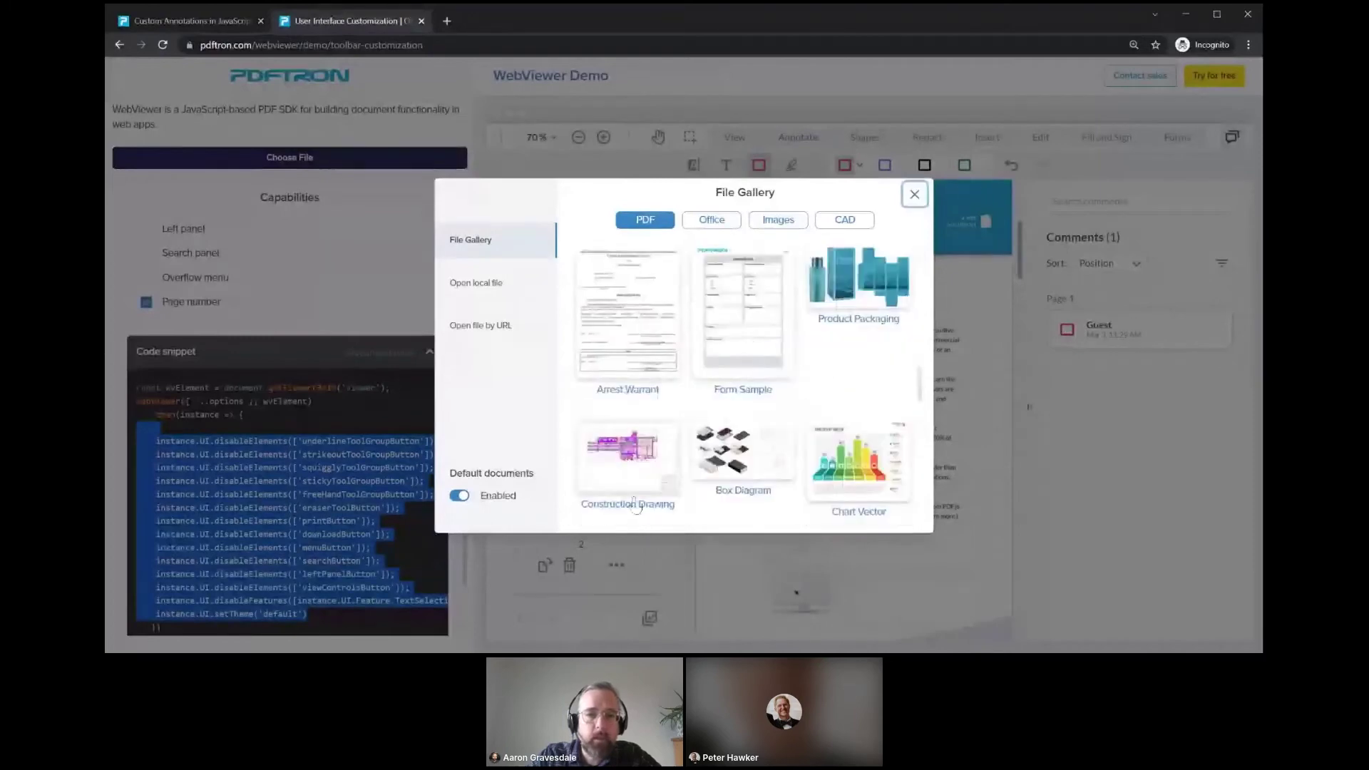
{"action": "left_click", "coordinate": [628, 463]}
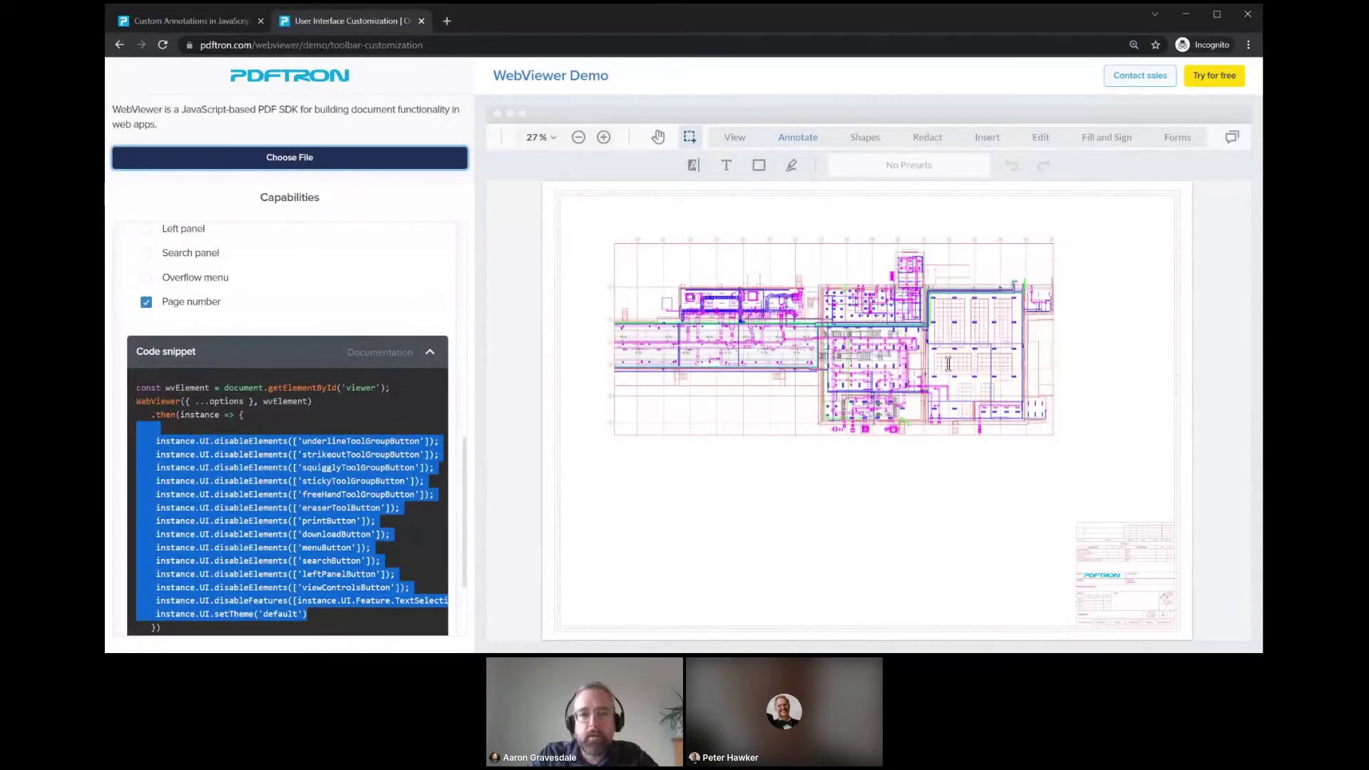
{"action": "scroll", "coordinate": [948, 364], "scroll_direction": "up", "scroll_amount": 10}
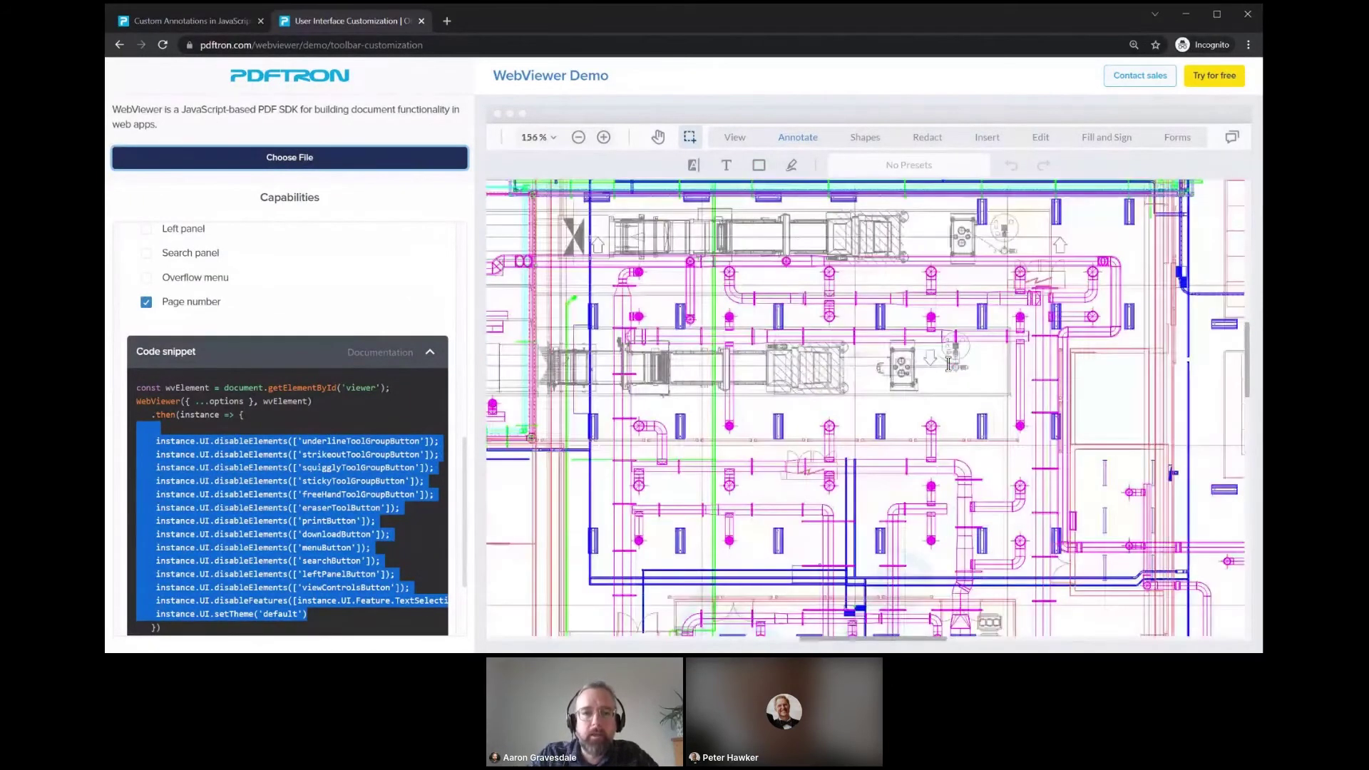
{"action": "scroll", "coordinate": [949, 364], "scroll_direction": "up", "scroll_amount": 5}
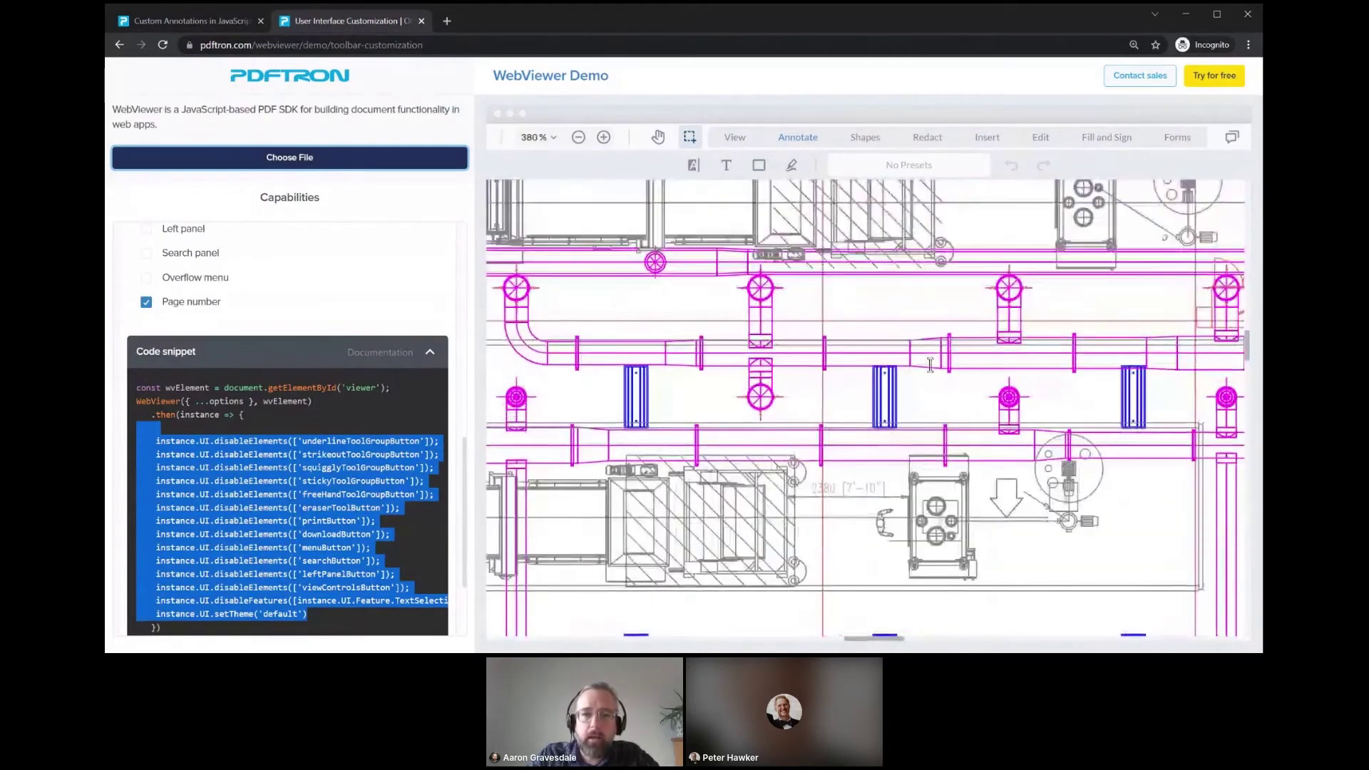
Step: Draw a red rectangle around the equipment block, a blue one over the machinery row, and show Comments
{"action": "left_click", "coordinate": [798, 138]}
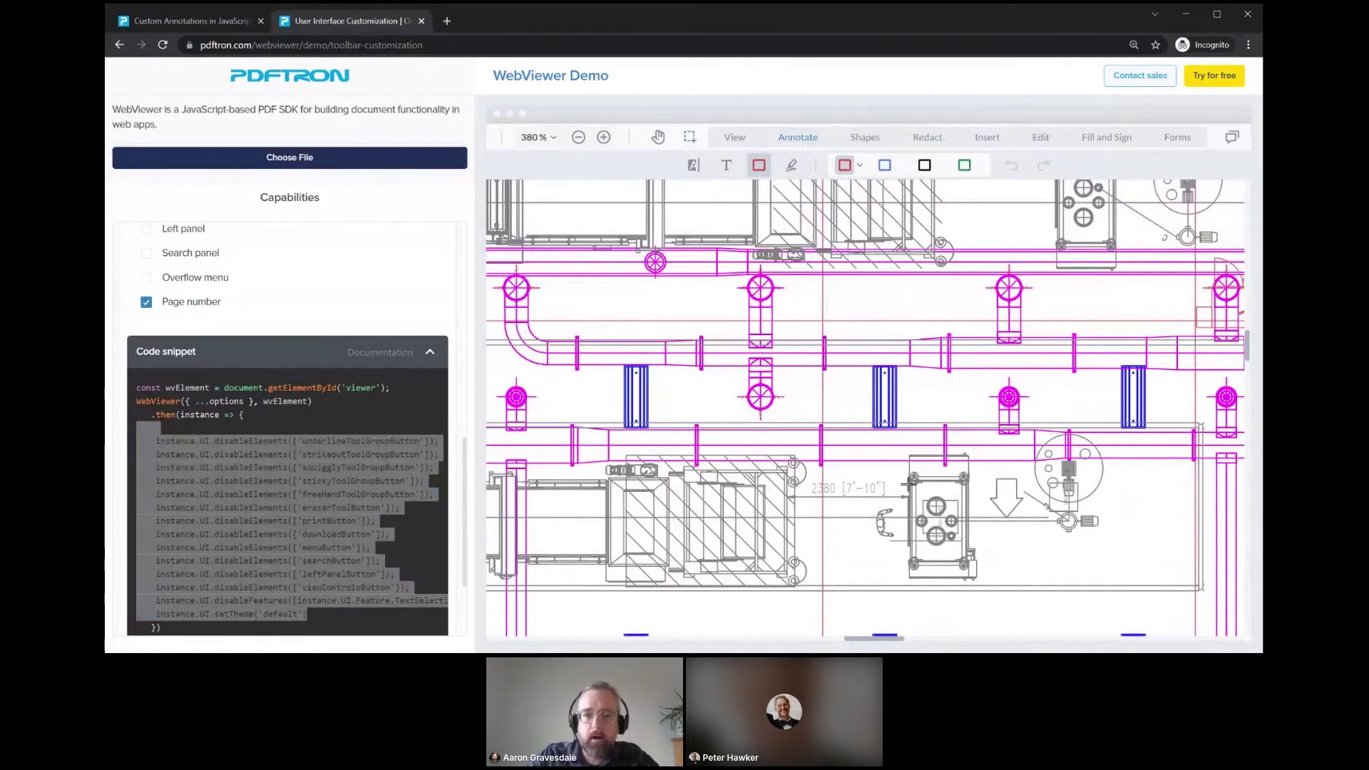
{"action": "mouse_move", "coordinate": [846, 442]}
{"action": "left_mouse_down"}
{"action": "mouse_move", "coordinate": [992, 607]}
{"action": "mouse_move", "coordinate": [1014, 595]}
{"action": "left_mouse_up"}
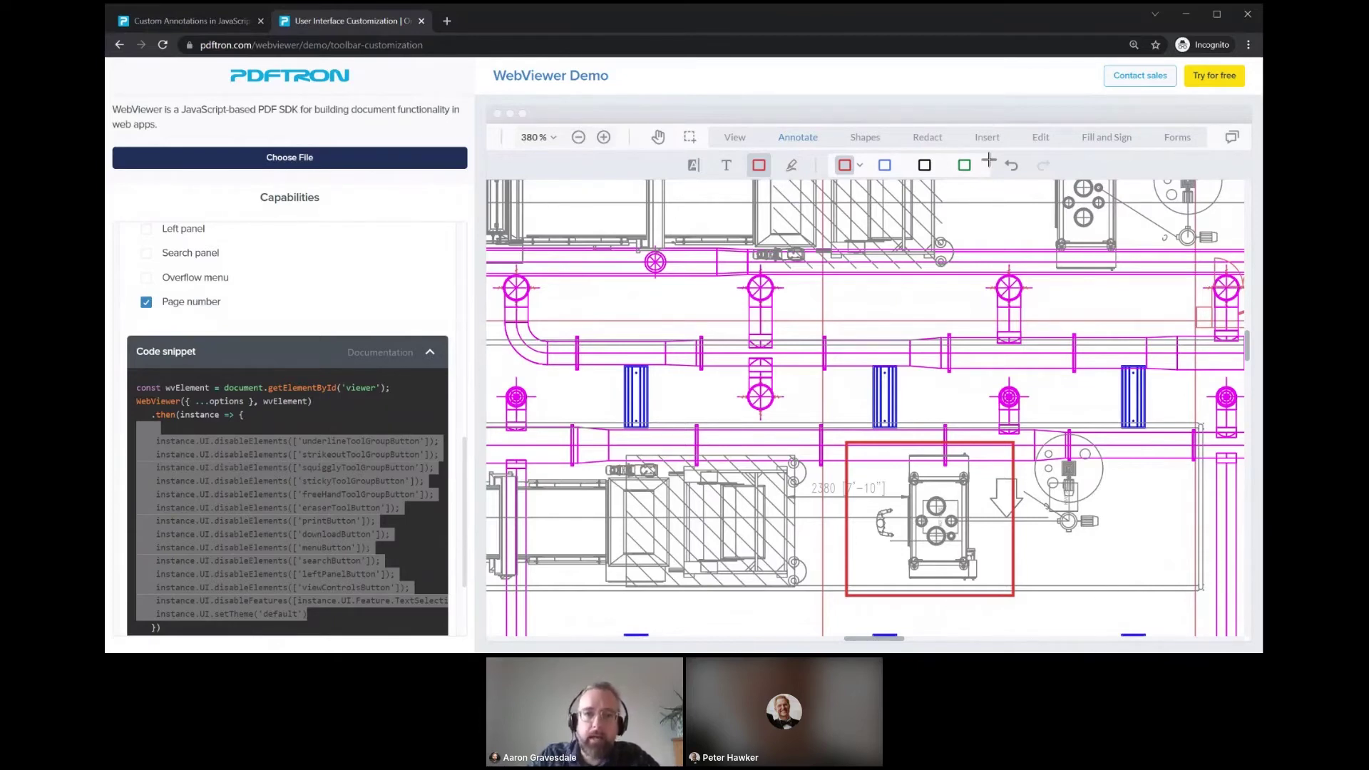
{"action": "left_click", "coordinate": [884, 165]}
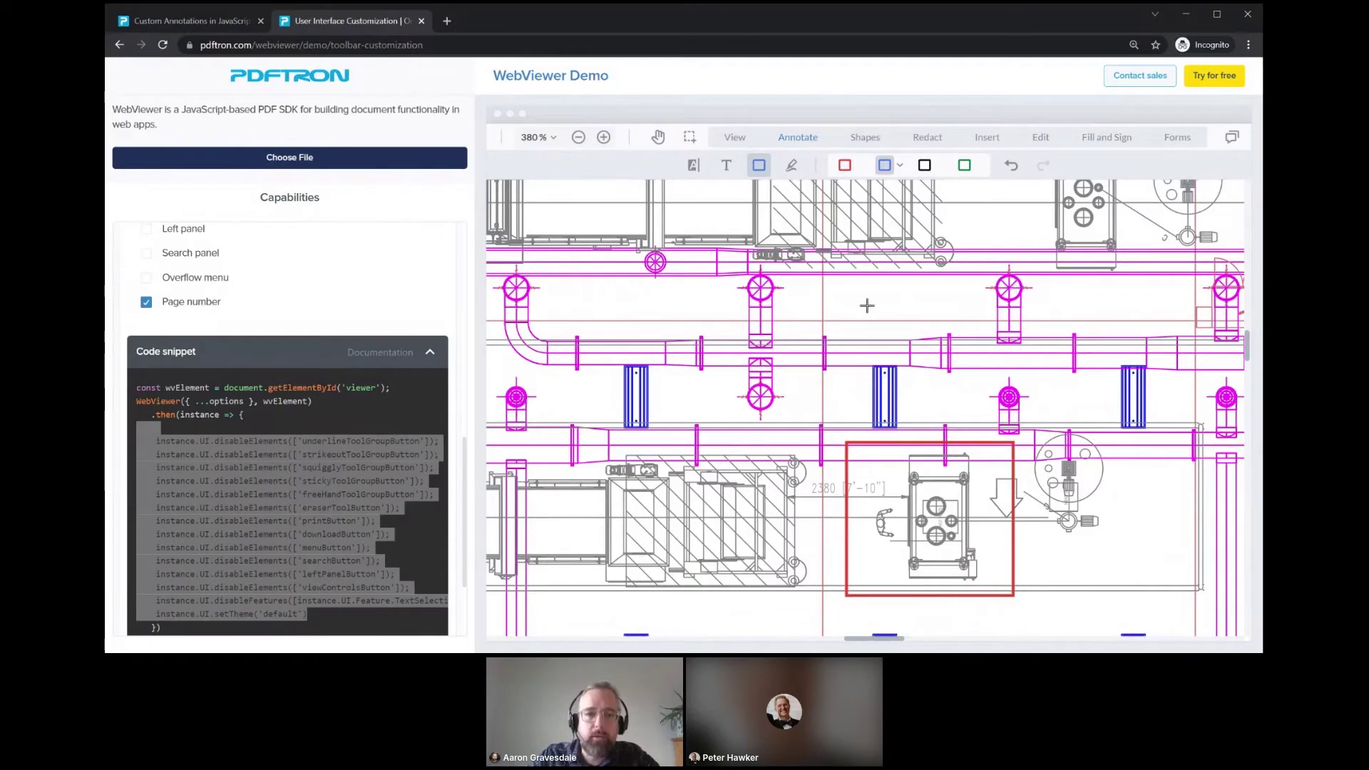
{"action": "scroll", "coordinate": [867, 305], "scroll_direction": "up", "scroll_amount": 3}
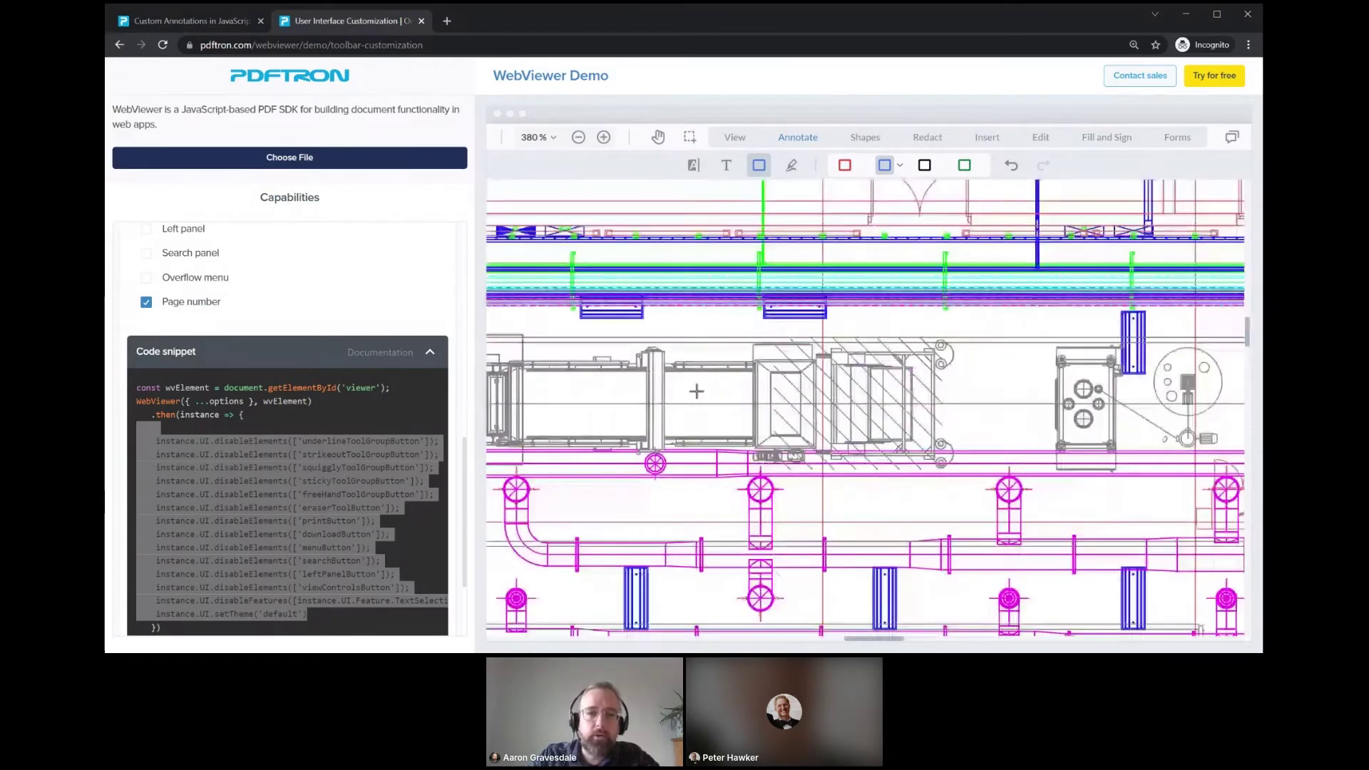
{"action": "left_click_drag", "start_coordinate": [611, 338], "coordinate": [733, 413]}
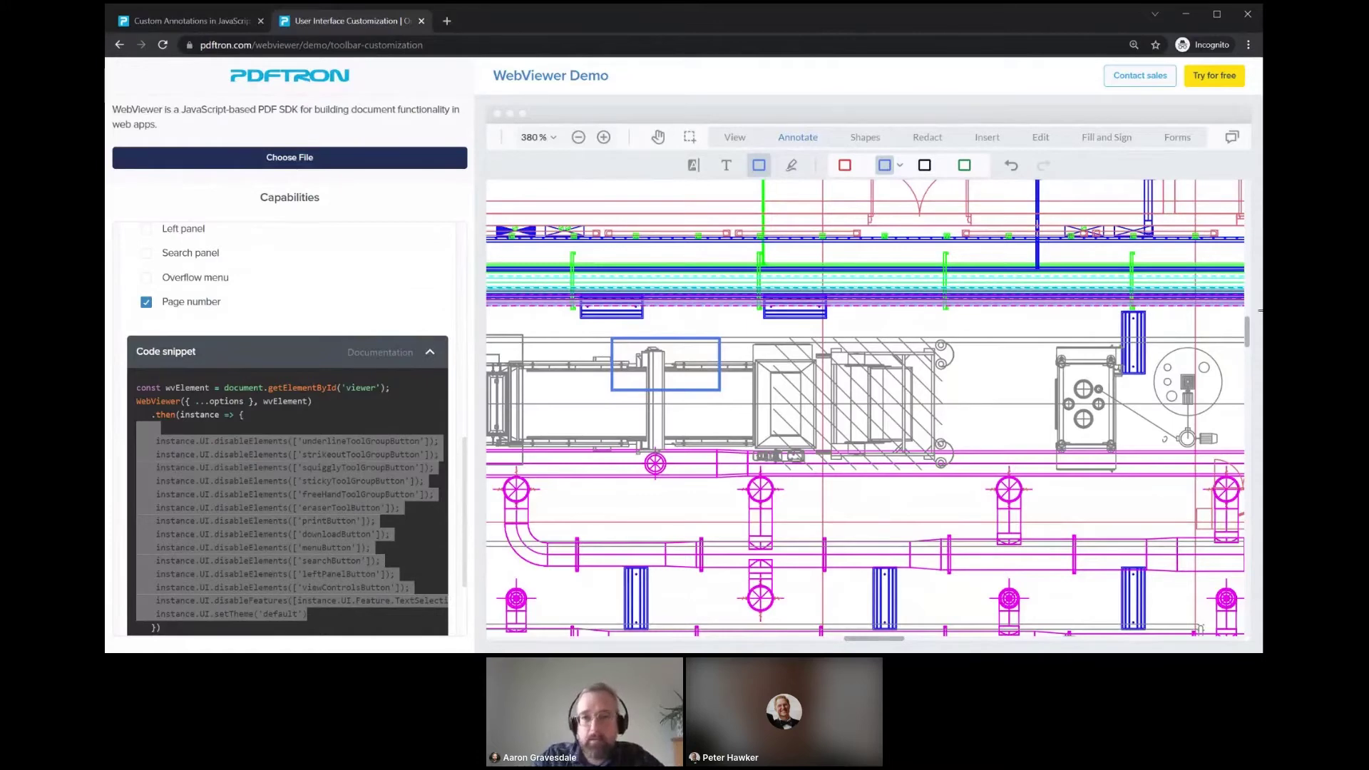
{"action": "left_click", "coordinate": [1232, 137]}
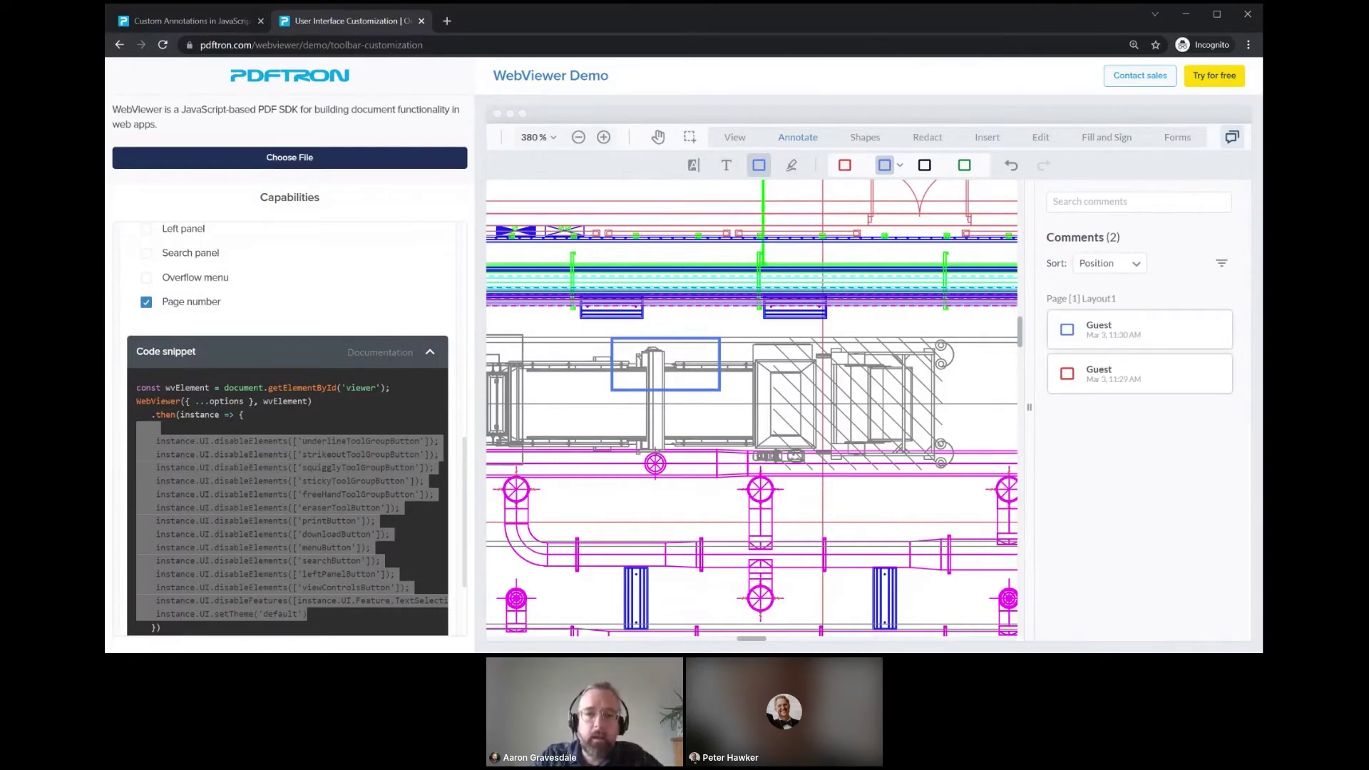
Step: Select the blue rectangle's comment and show its review status choices, Accepted through Unmarked
{"action": "left_click", "coordinate": [1141, 330]}
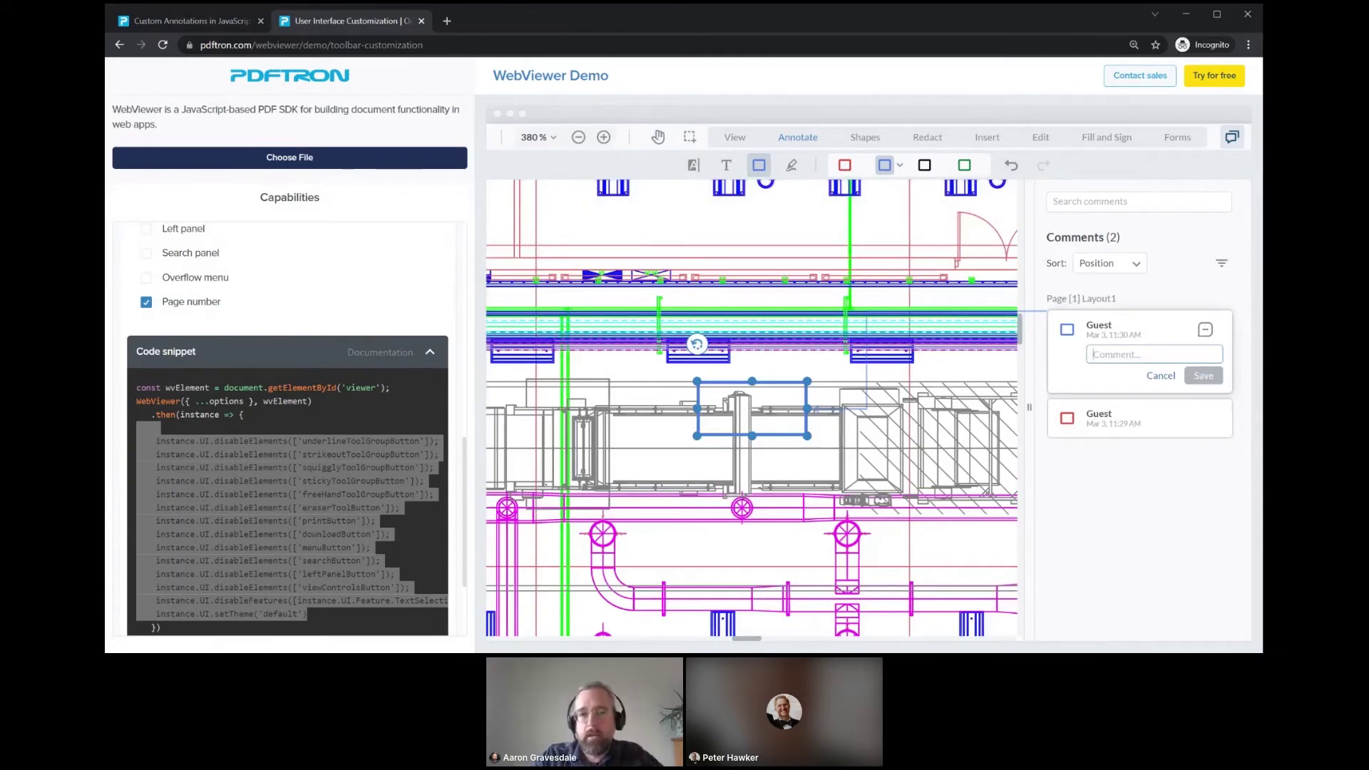
{"action": "left_click", "coordinate": [1206, 330]}
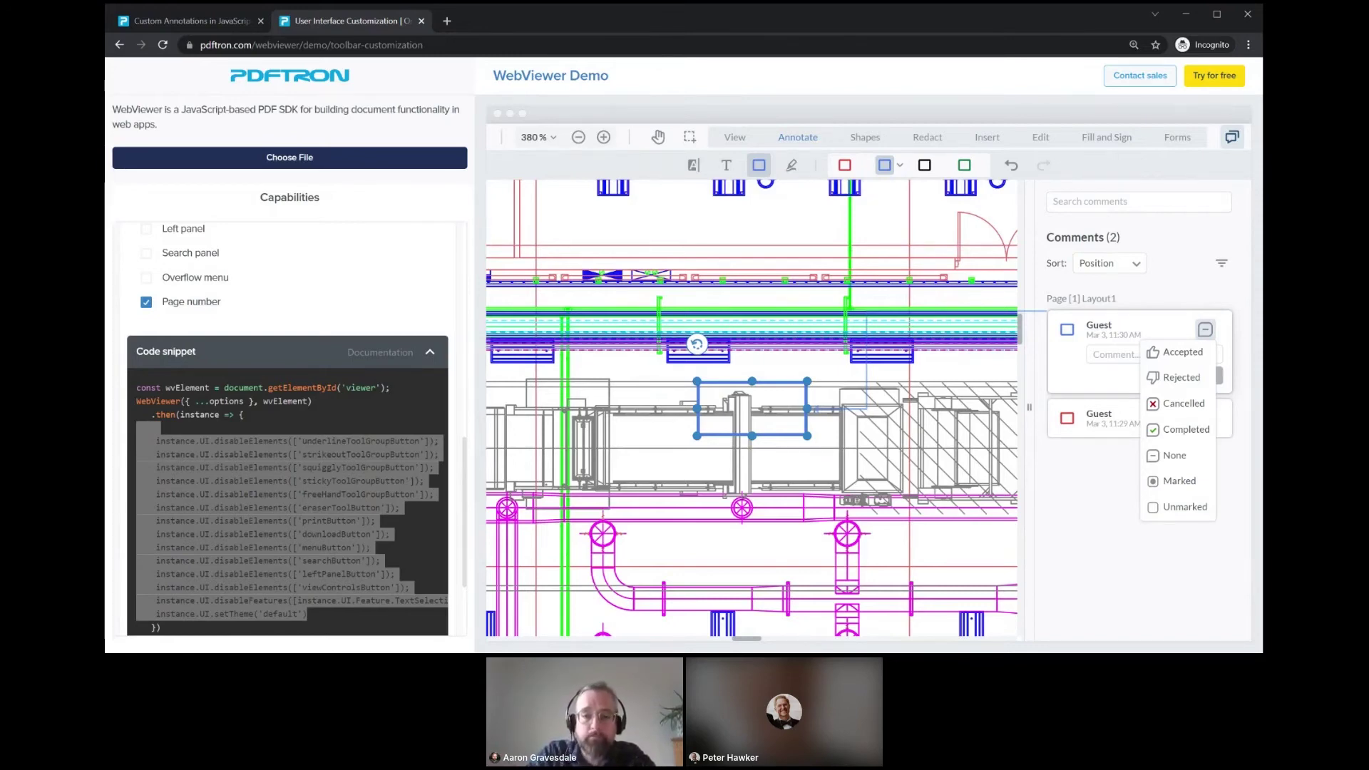
Step: Dismiss the status choices, keeping the comment's empty reply box open
{"action": "key", "text": "Escape"}
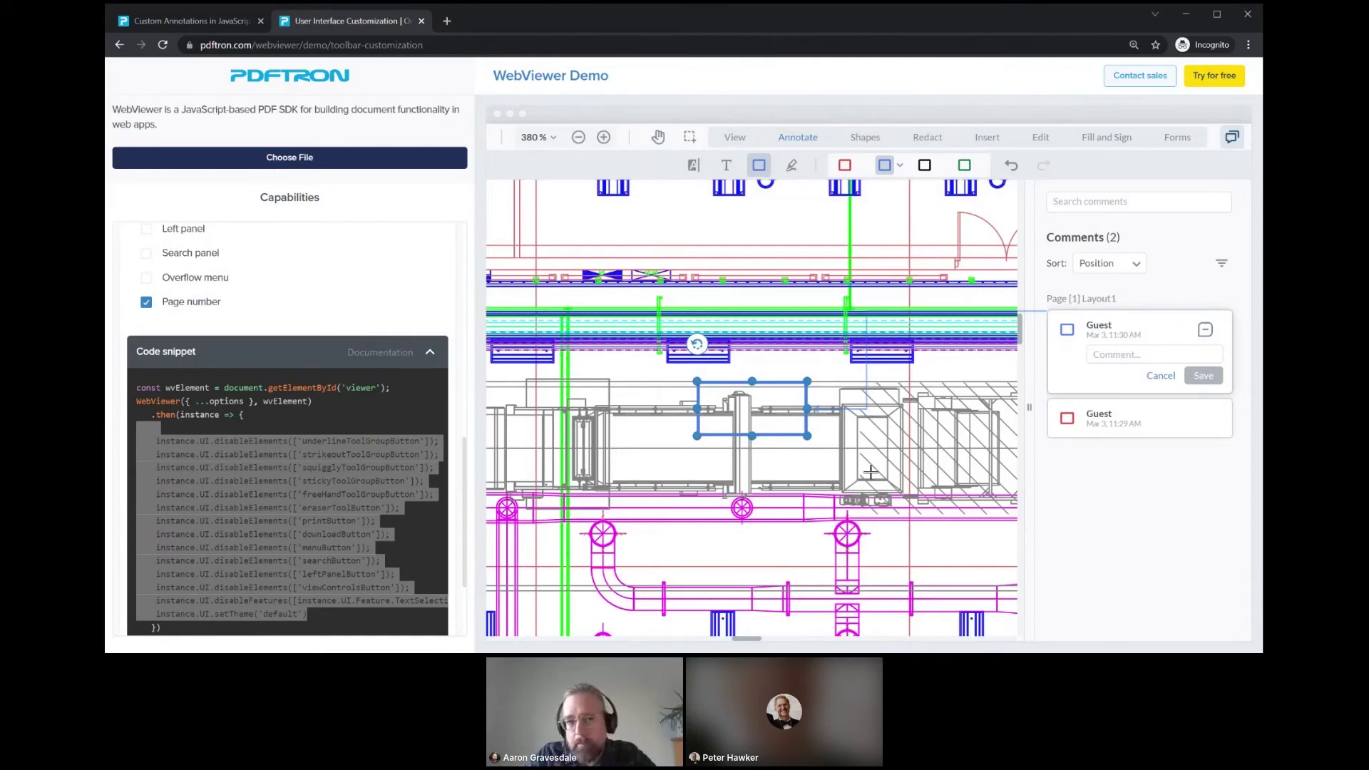
Step: Zoom out to 17% to see the whole blueprint, and deselect the rectangle
{"action": "scroll", "coordinate": [871, 472], "scroll_direction": "down", "scroll_amount": 1}
{"action": "scroll", "coordinate": [870, 472], "scroll_direction": "down", "scroll_amount": 1}
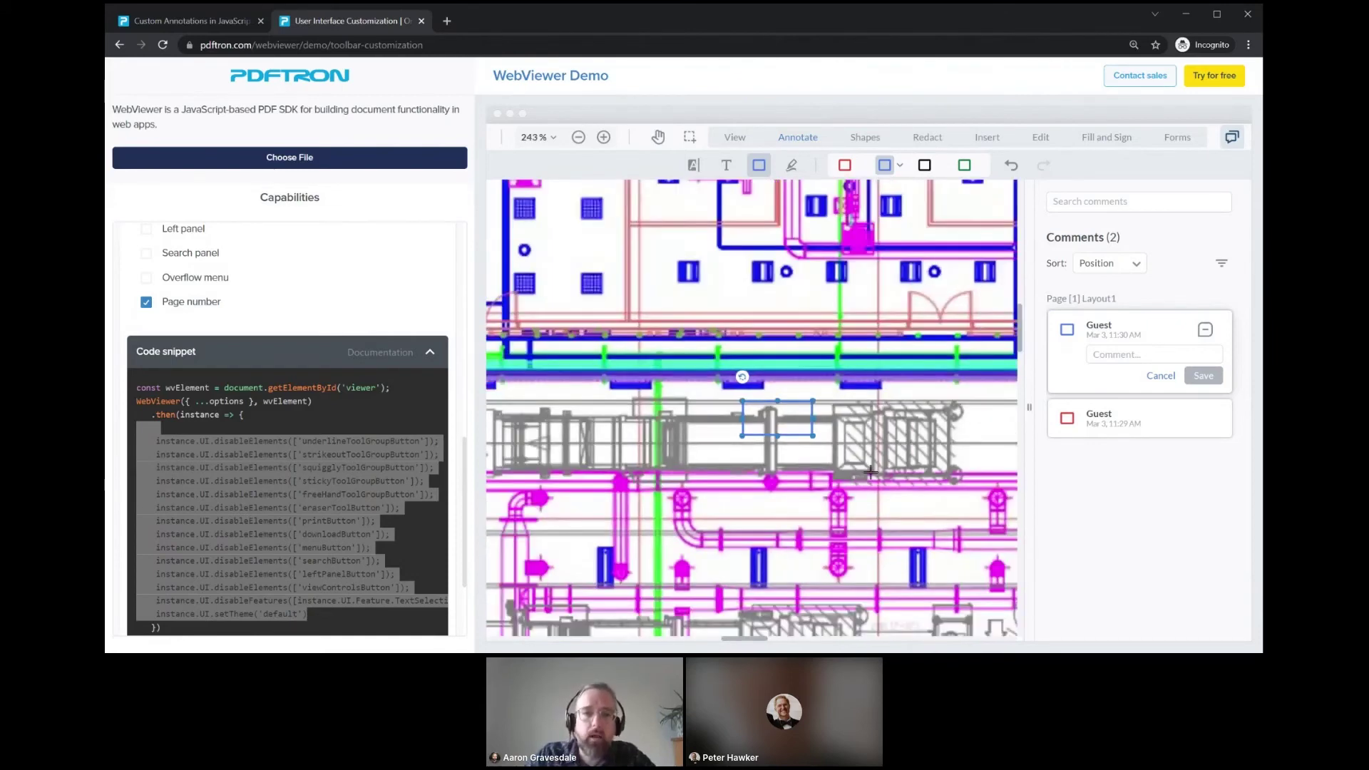
{"action": "scroll", "coordinate": [870, 472], "scroll_direction": "down", "scroll_amount": 5}
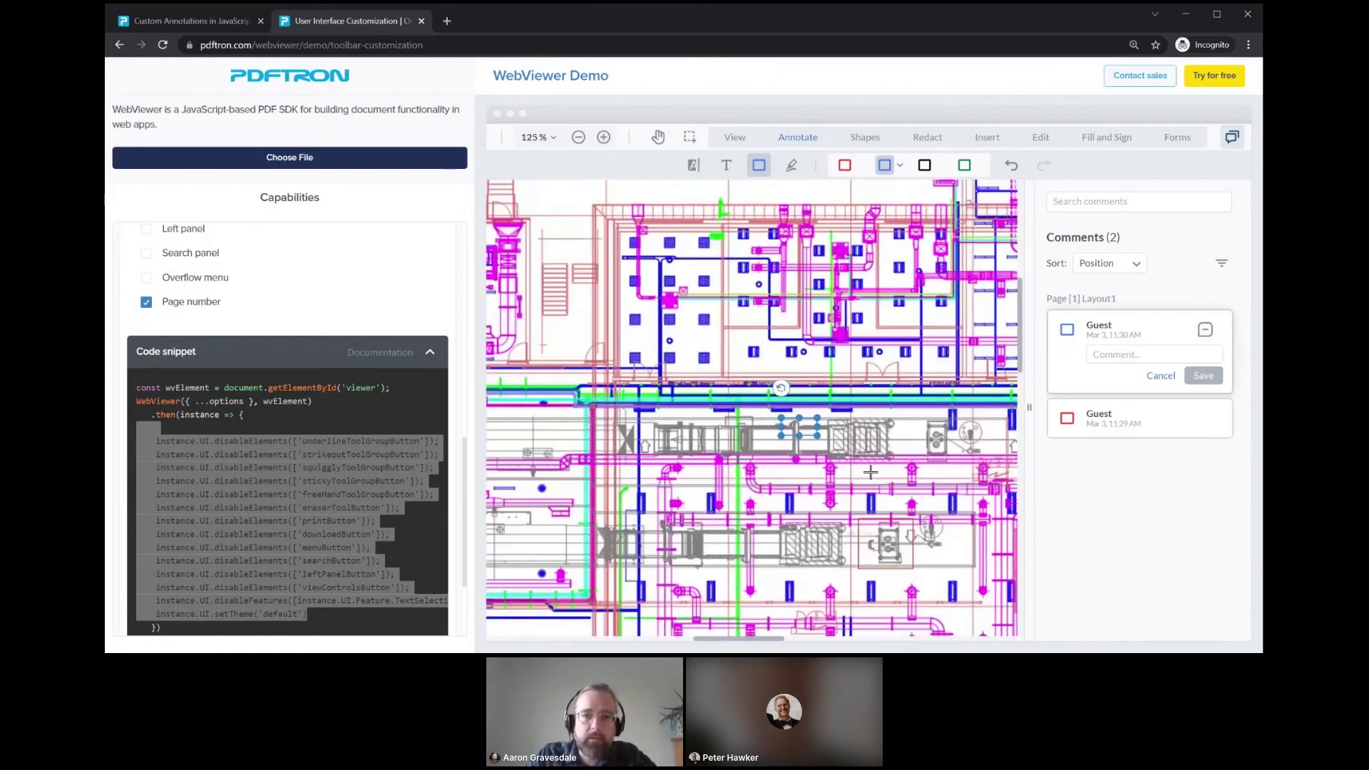
{"action": "scroll", "coordinate": [871, 472], "scroll_direction": "down", "scroll_amount": 7}
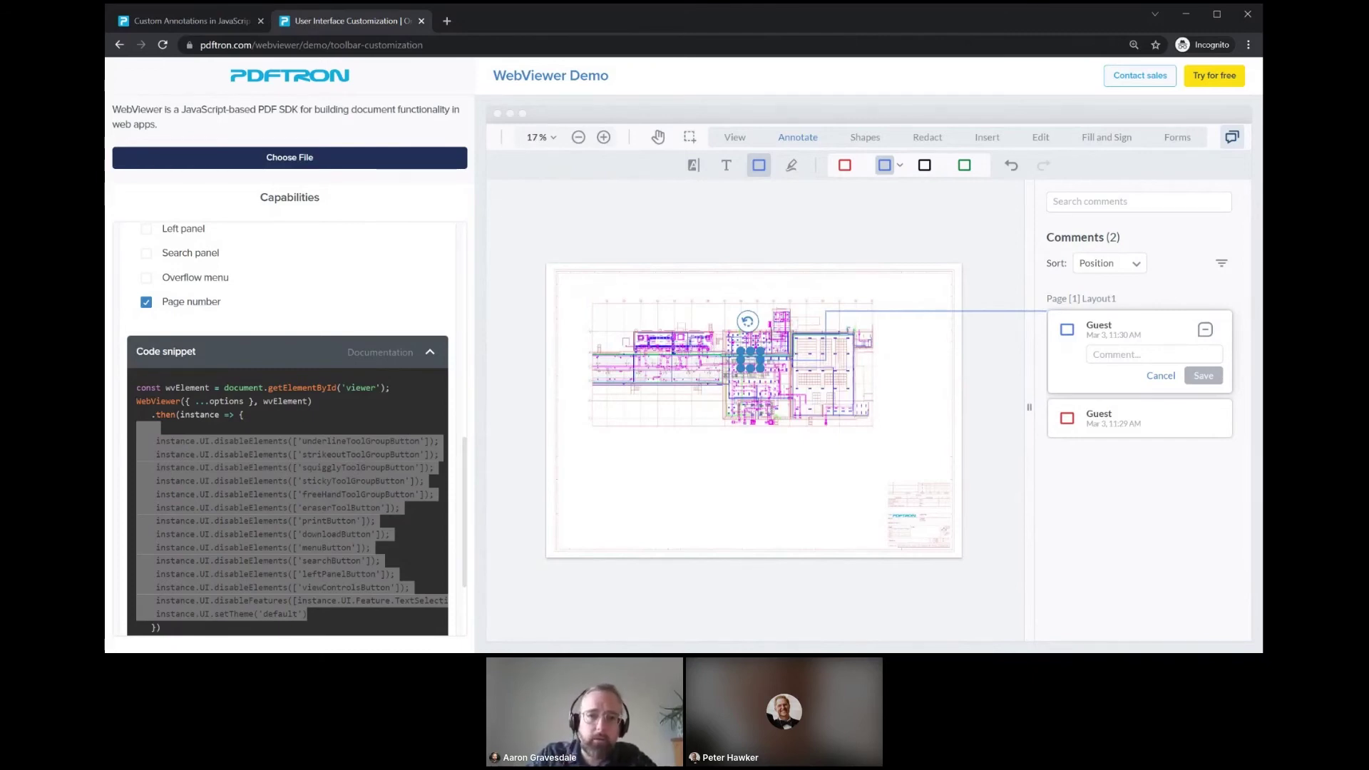
{"action": "key", "text": "Escape"}
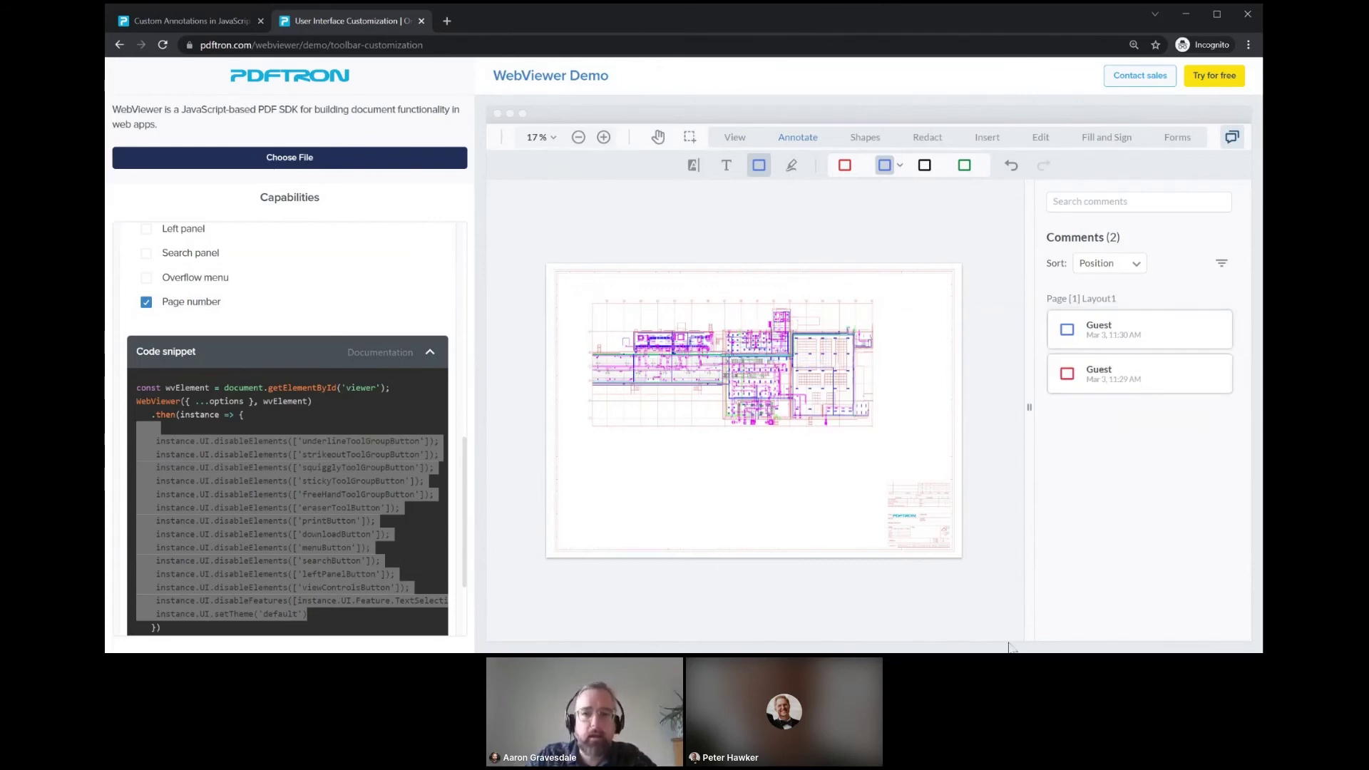
Step: Hide the code sample and collapse the Hide/Show UI Elements section
{"action": "left_click", "coordinate": [343, 365]}
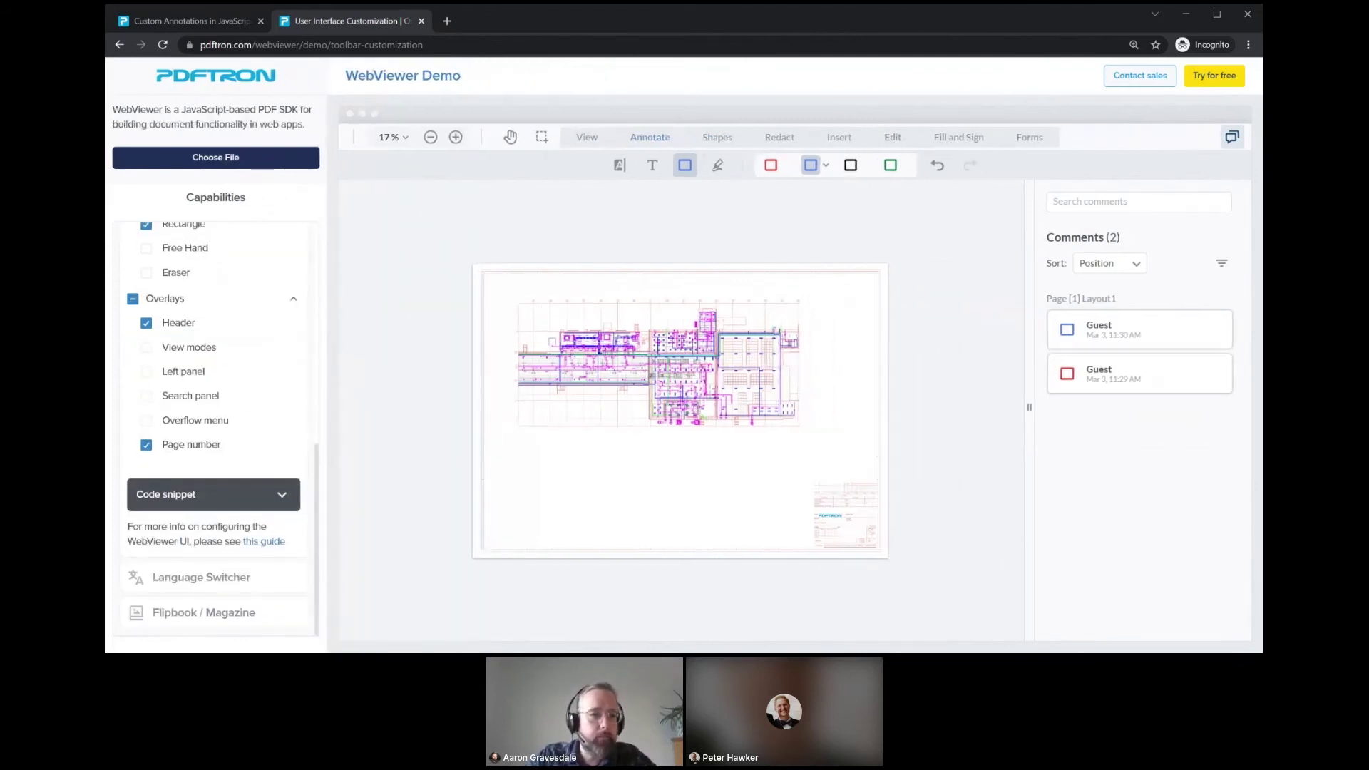
{"action": "scroll", "coordinate": [161, 283], "scroll_direction": "up", "scroll_amount": 6}
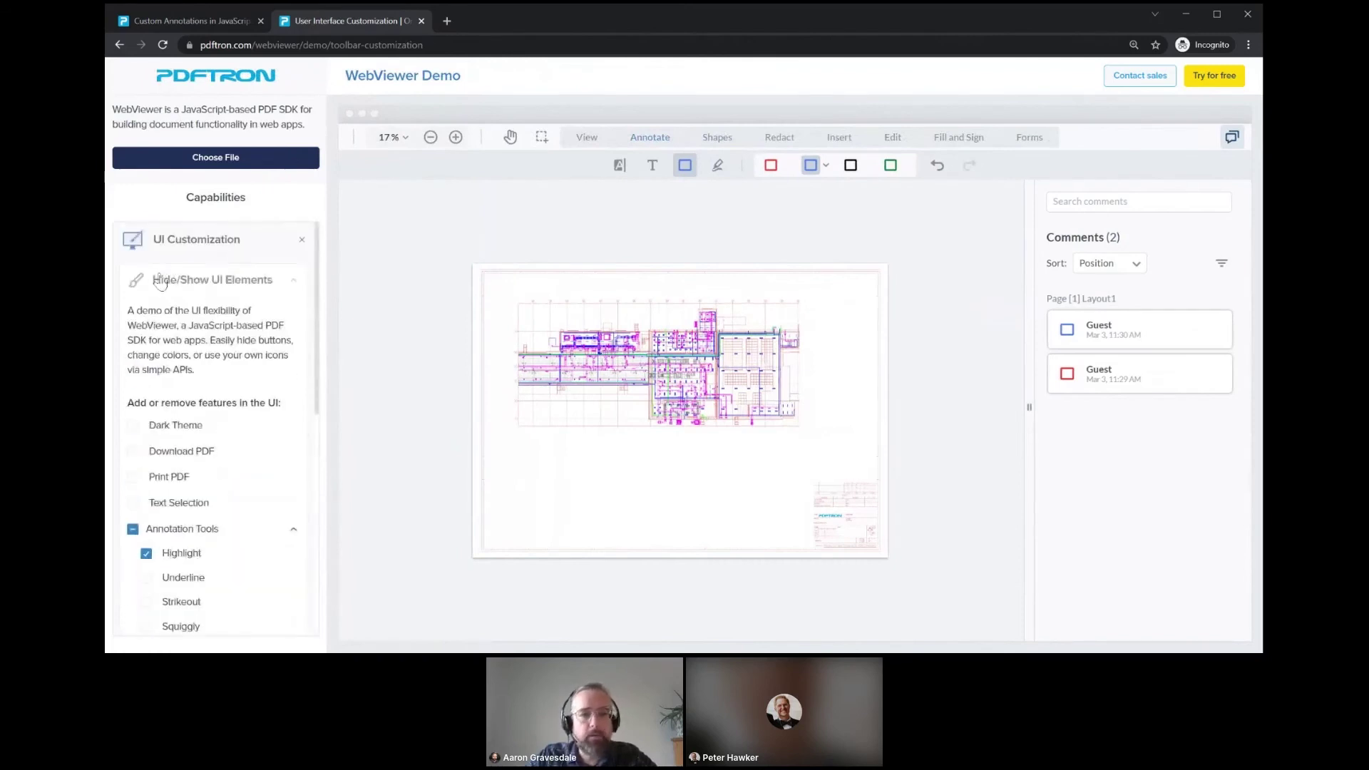
{"action": "left_click", "coordinate": [161, 283]}
Step: Load the Flipbook / Magazine sample and turn to the 'Unanticipated Difficulty Adding Features' spread
{"action": "left_click", "coordinate": [136, 348]}
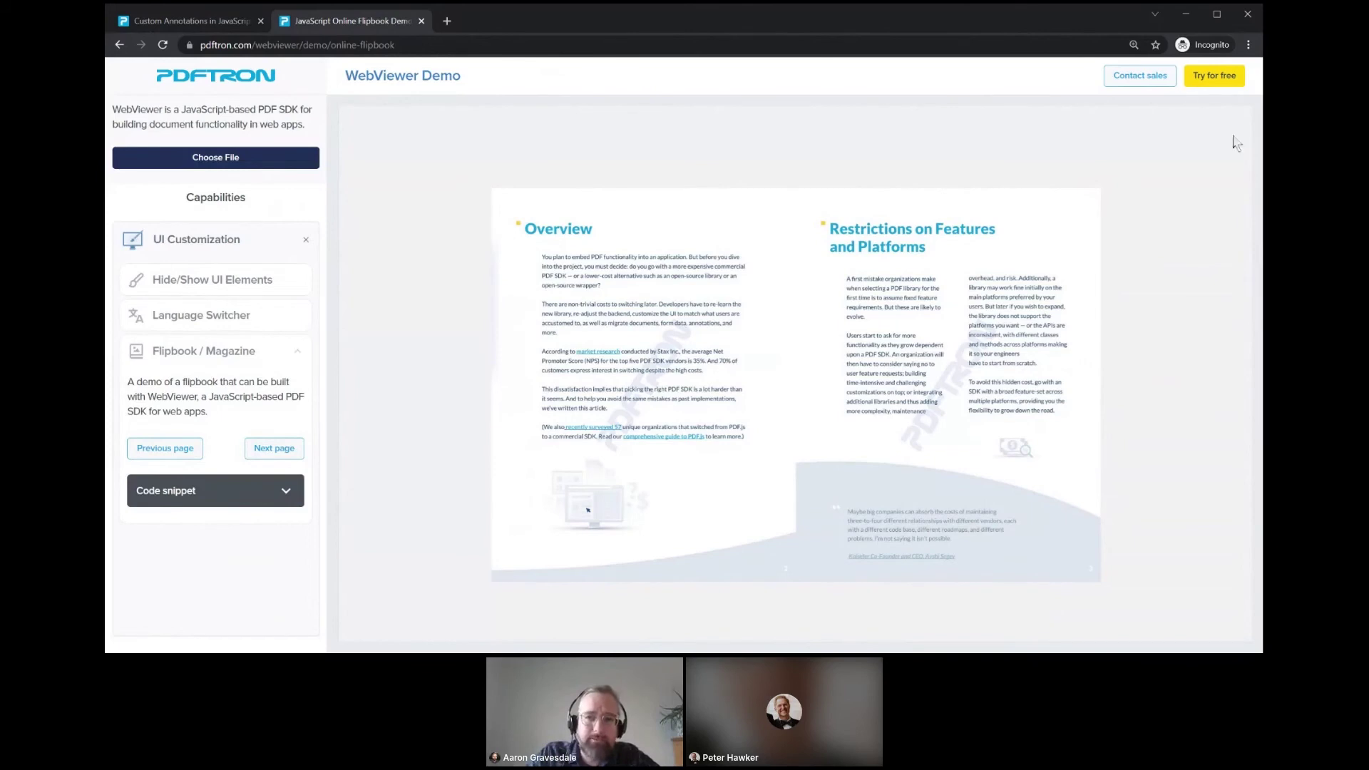
{"action": "left_click_drag", "start_coordinate": [1117, 225], "coordinate": [520, 190]}
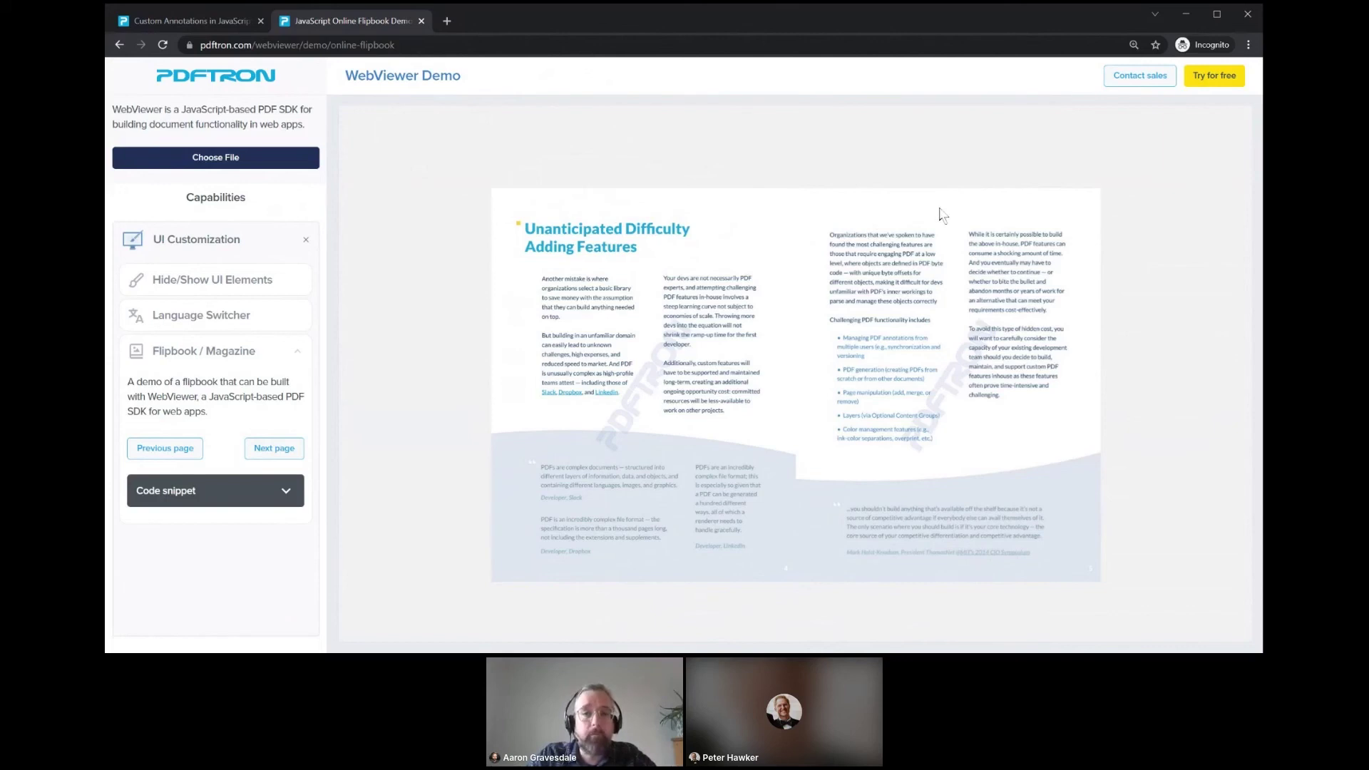
Step: Turn forward to the Poor UX spread, then page back twice toward Overview
{"action": "left_click_drag", "start_coordinate": [1207, 168], "coordinate": [361, 253]}
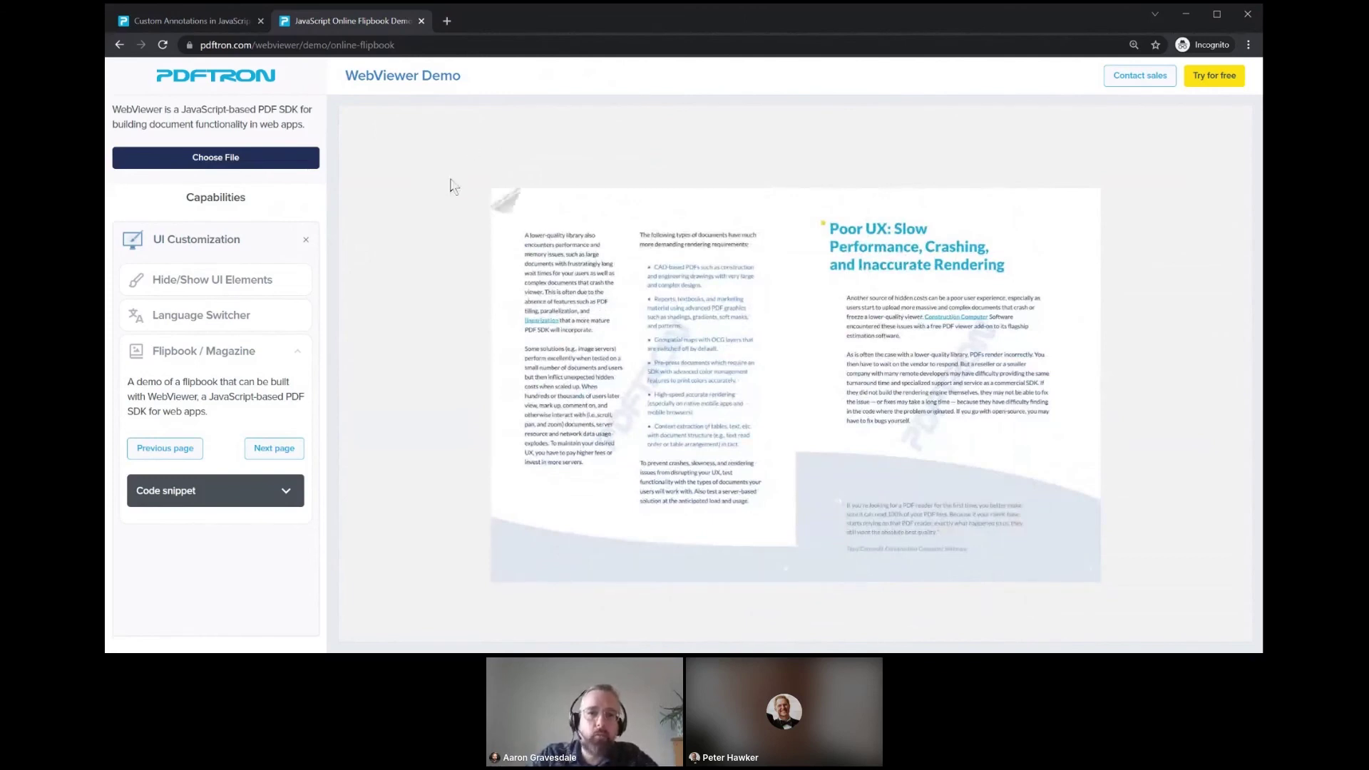
{"action": "left_click", "coordinate": [454, 184]}
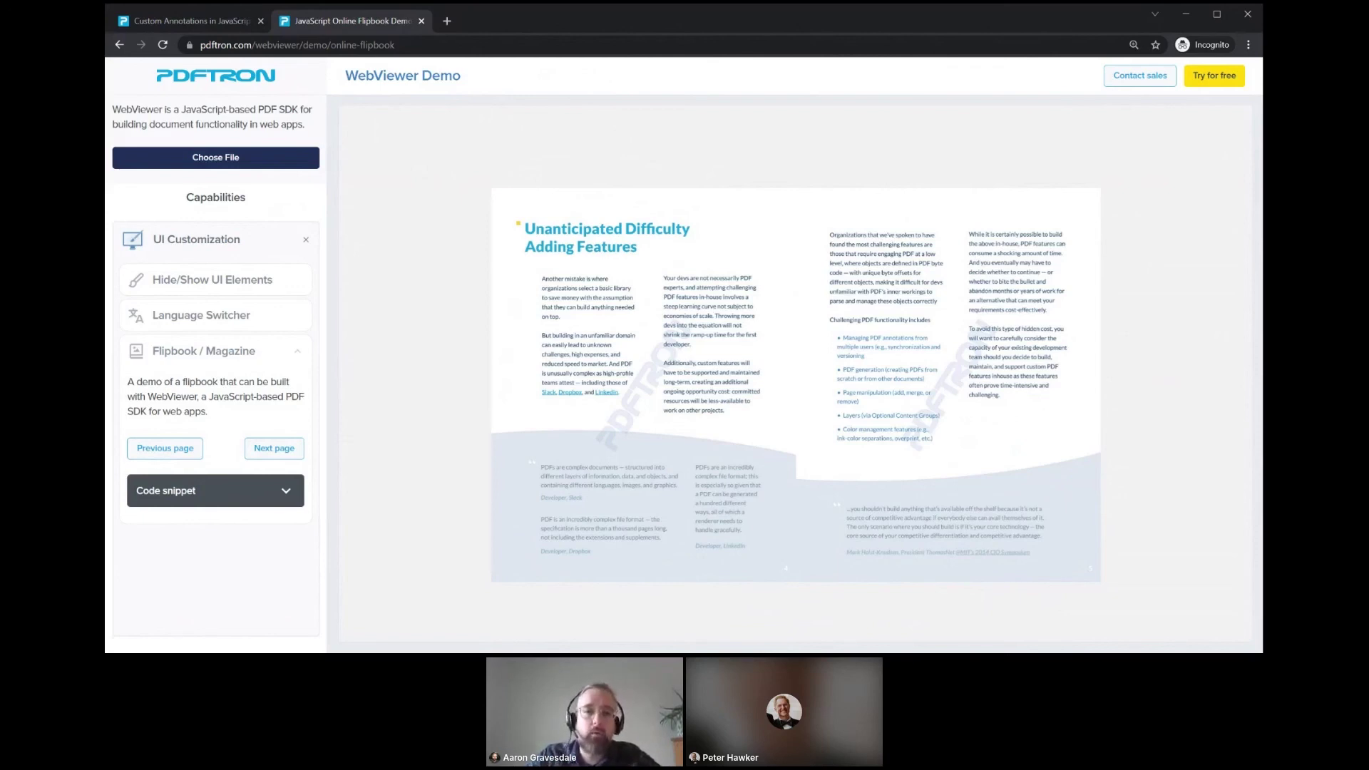
{"action": "left_click", "coordinate": [454, 178]}
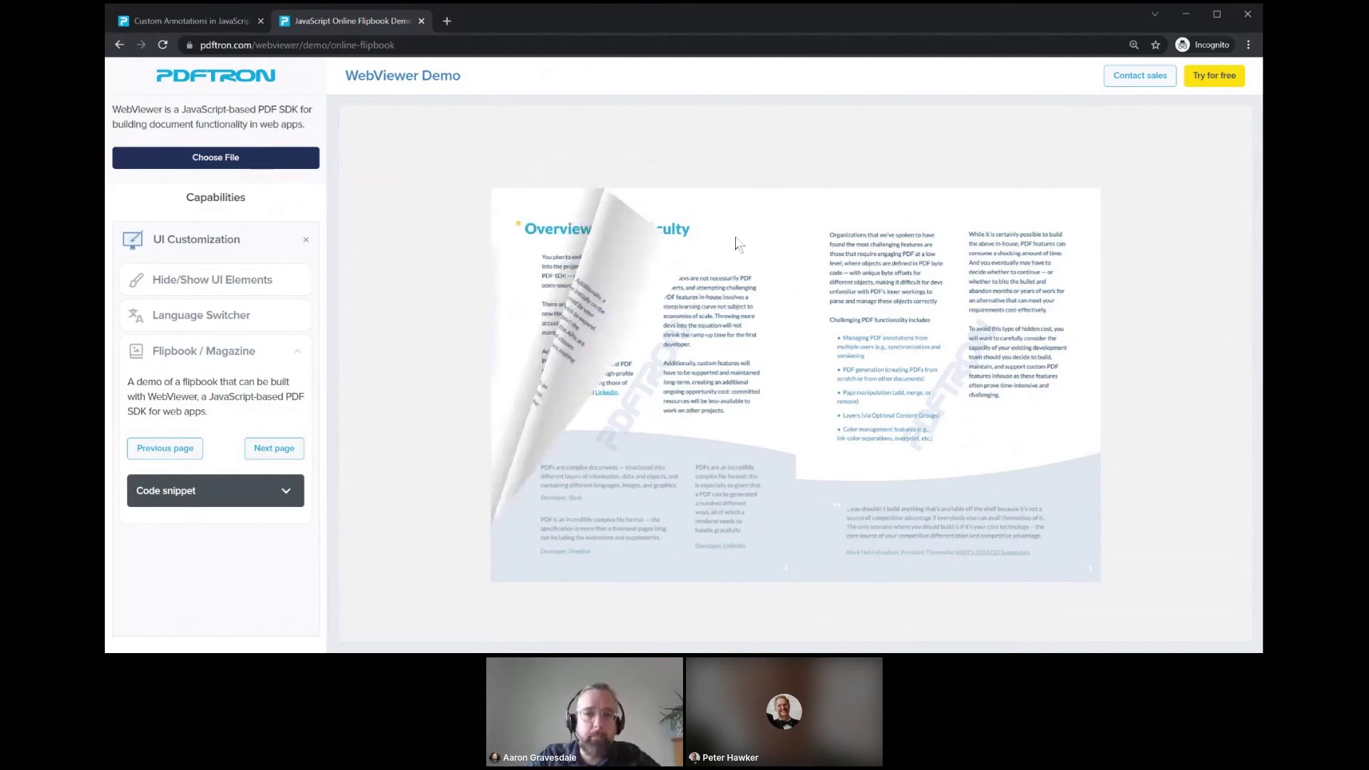